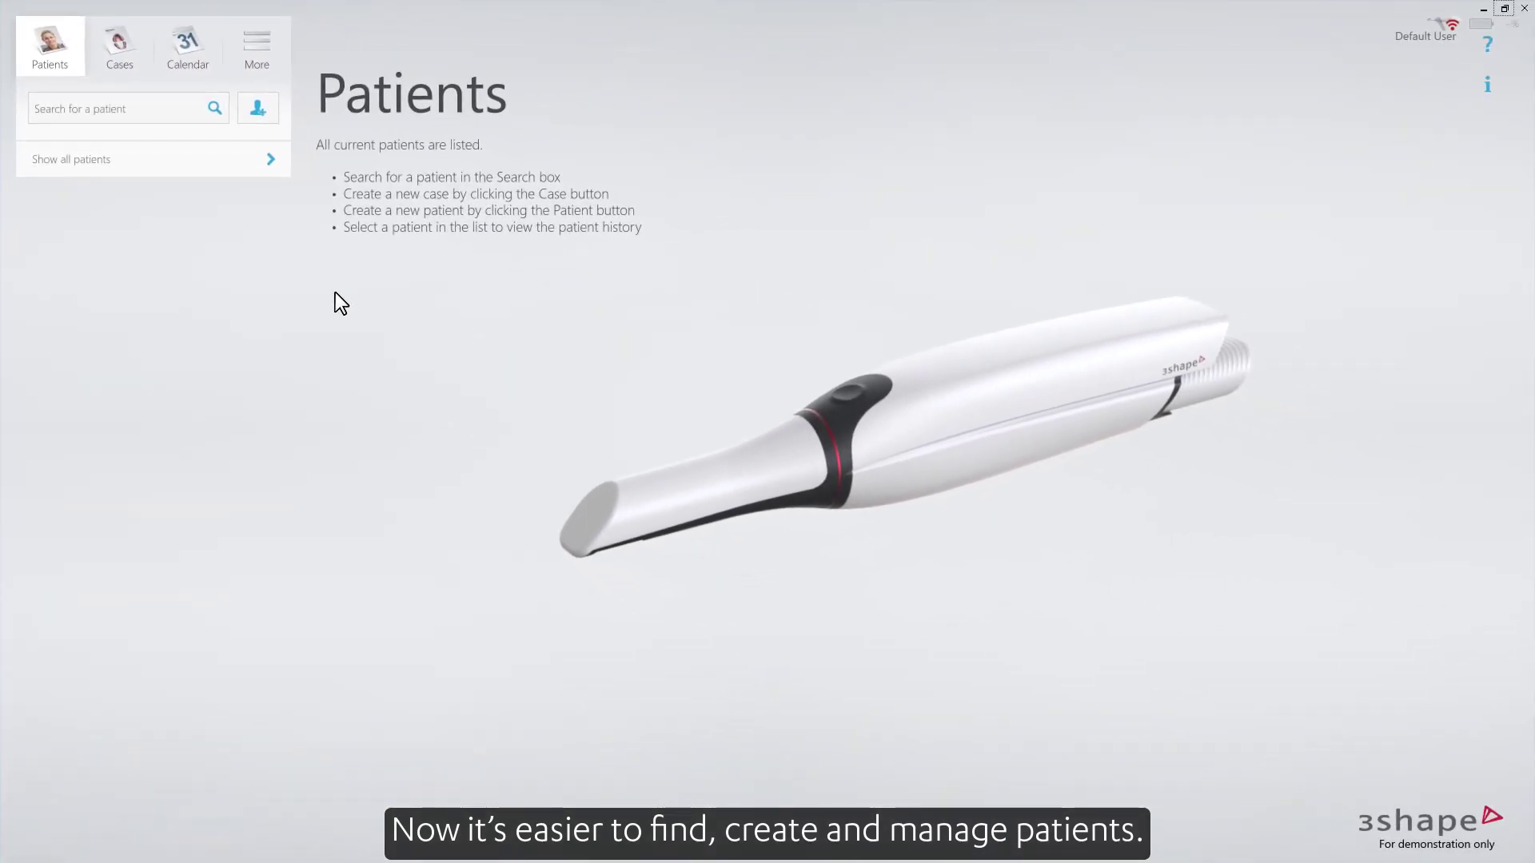
- Search 'magp', view that patient's media library, then expand and collapse the full patient list
{"action": "type", "text": "magp"}
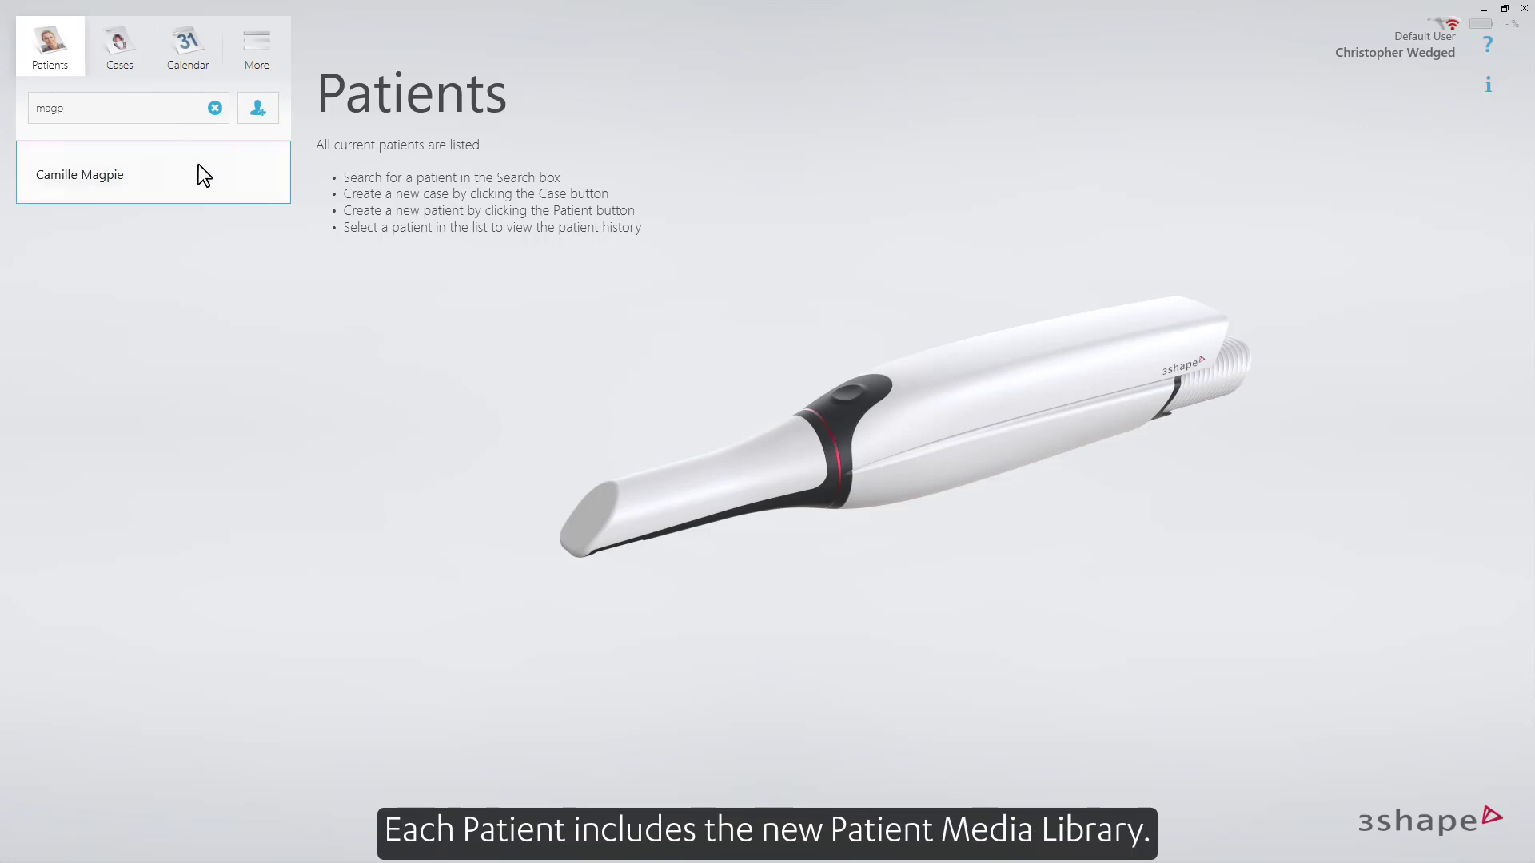
{"action": "left_click", "coordinate": [198, 165]}
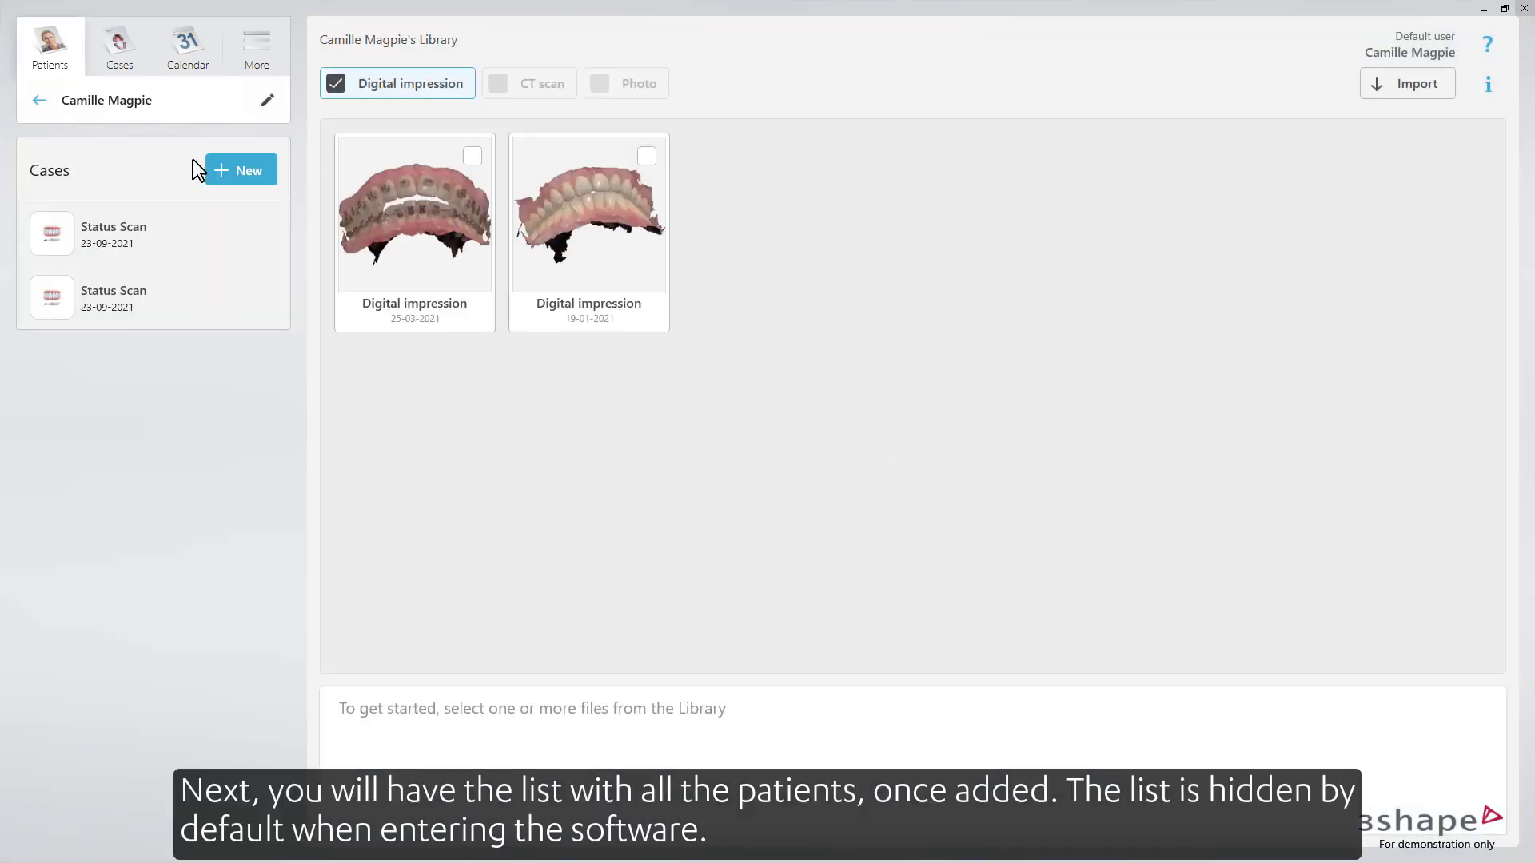
{"action": "left_click", "coordinate": [39, 101]}
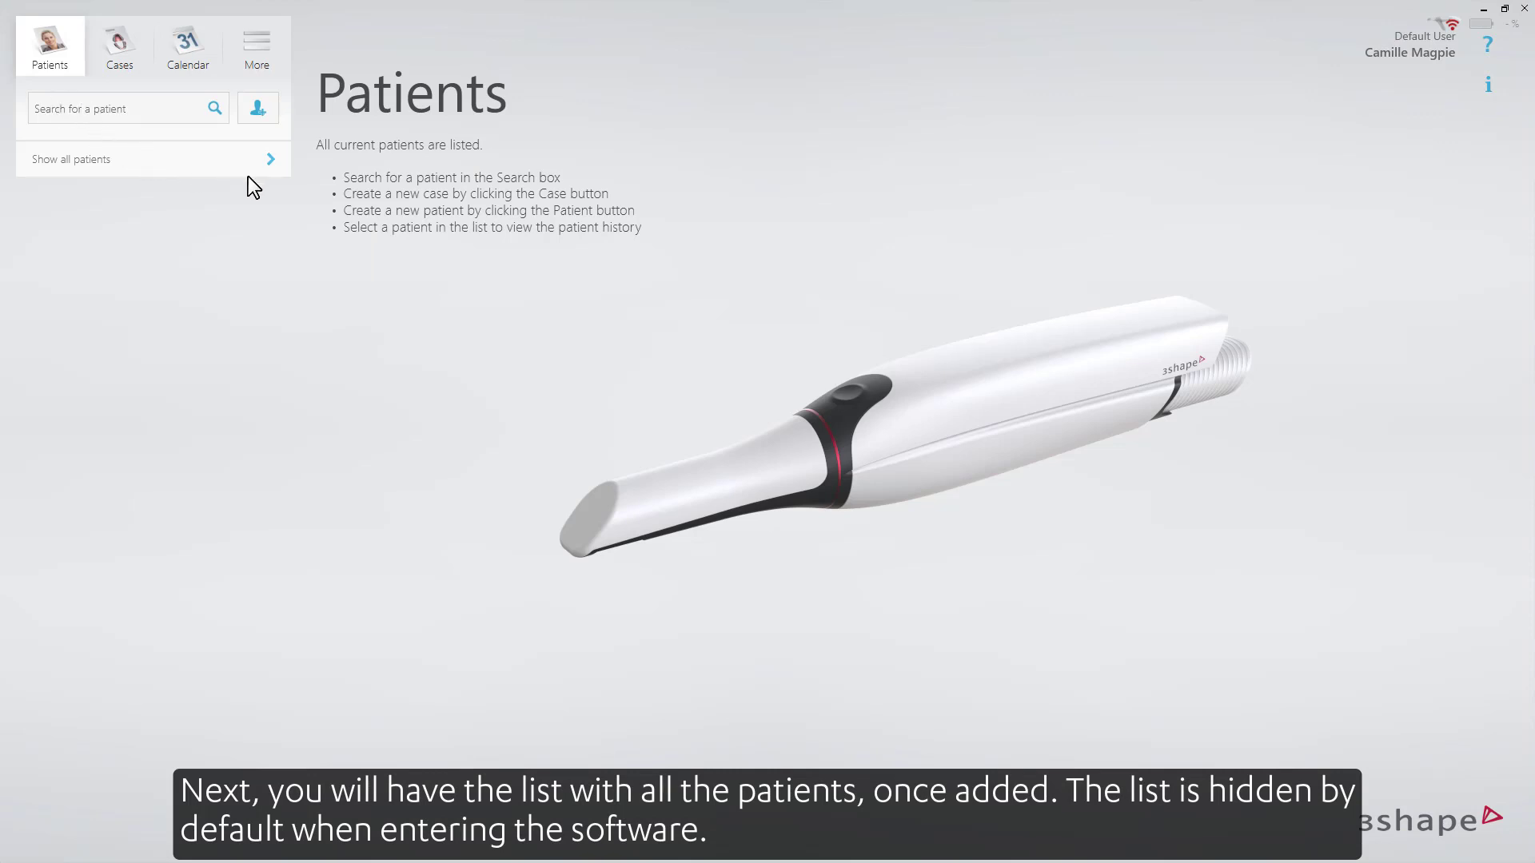
{"action": "left_click", "coordinate": [274, 157]}
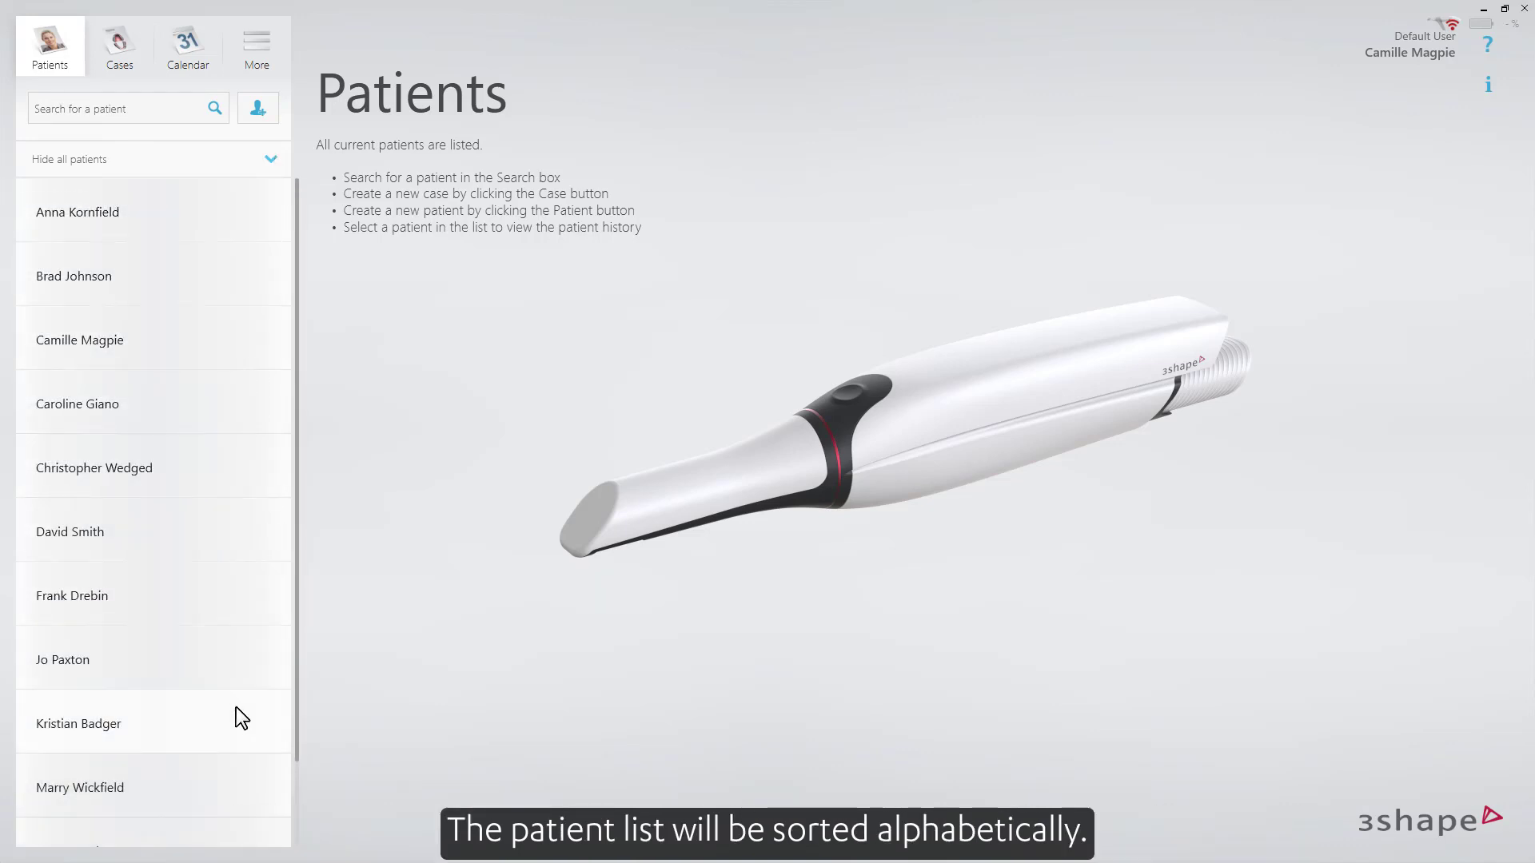
{"action": "left_click", "coordinate": [272, 160]}
- Search the new patient's full name, add them as a new patient, and save the record
{"action": "left_click", "coordinate": [172, 113]}
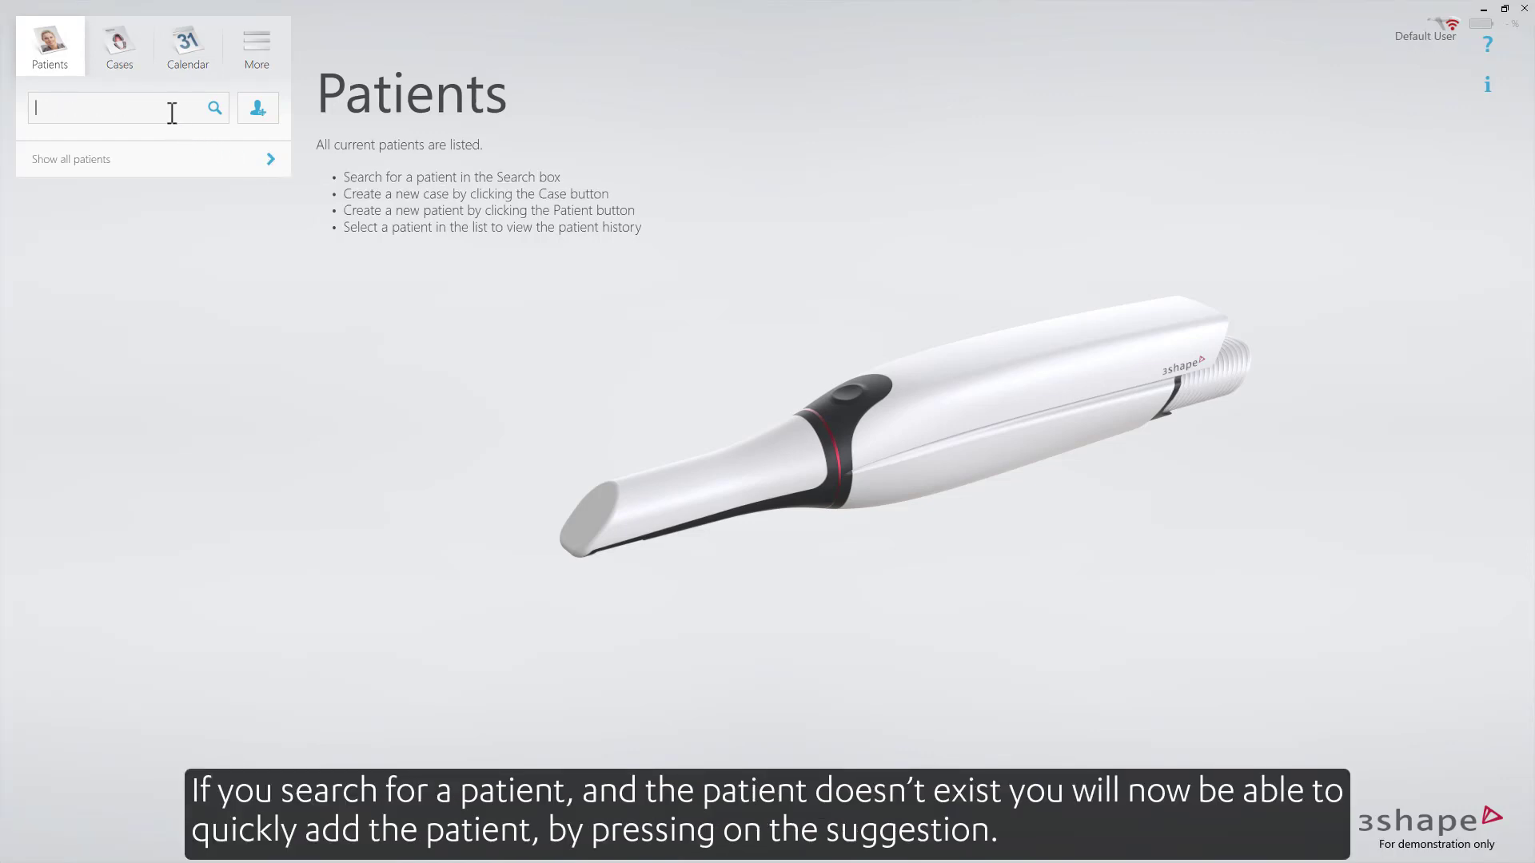
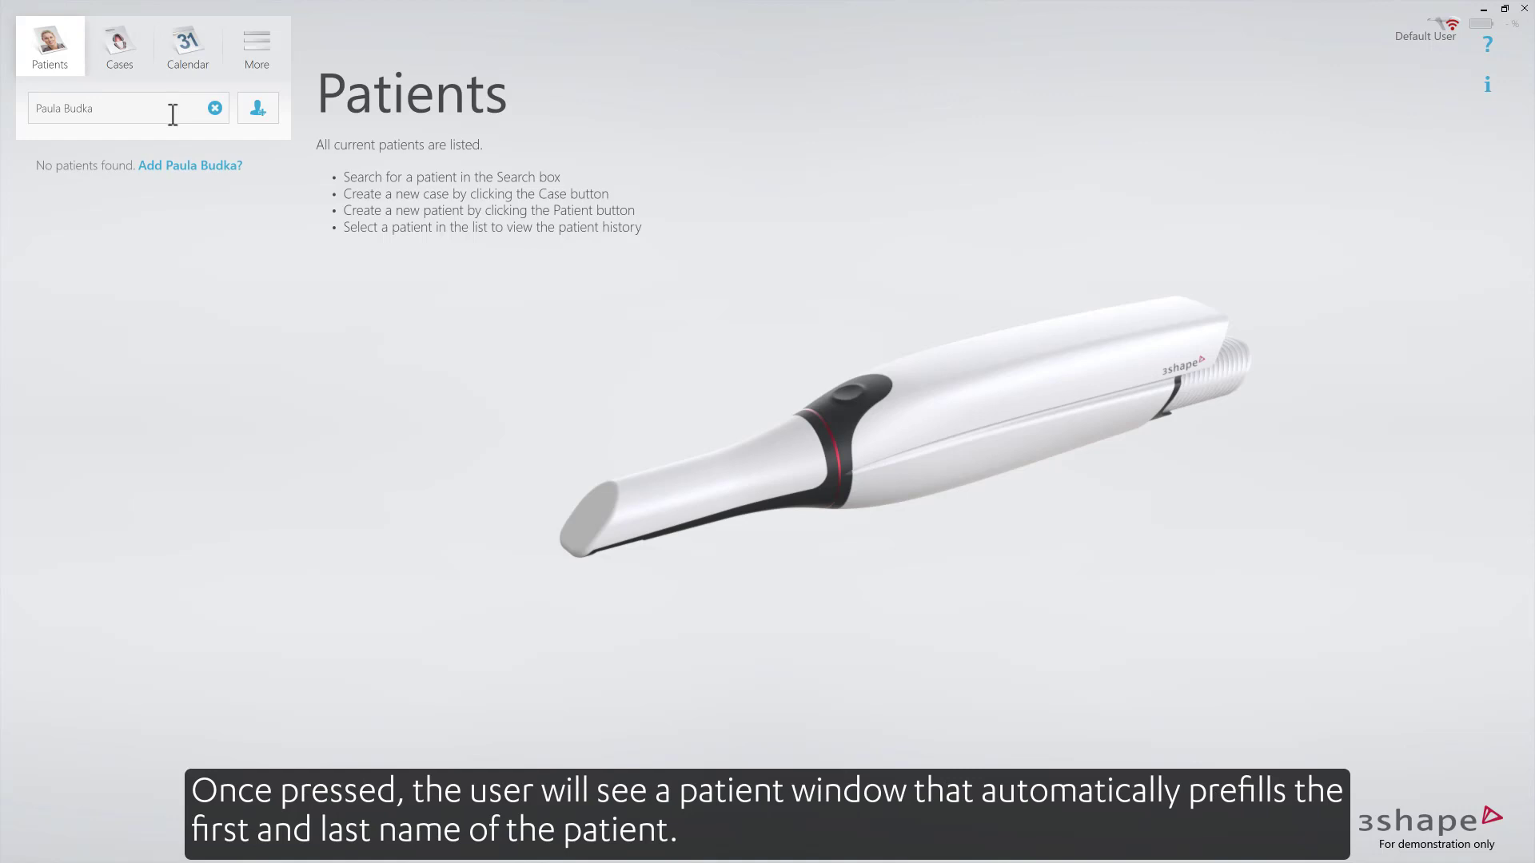
{"action": "left_click", "coordinate": [204, 165]}
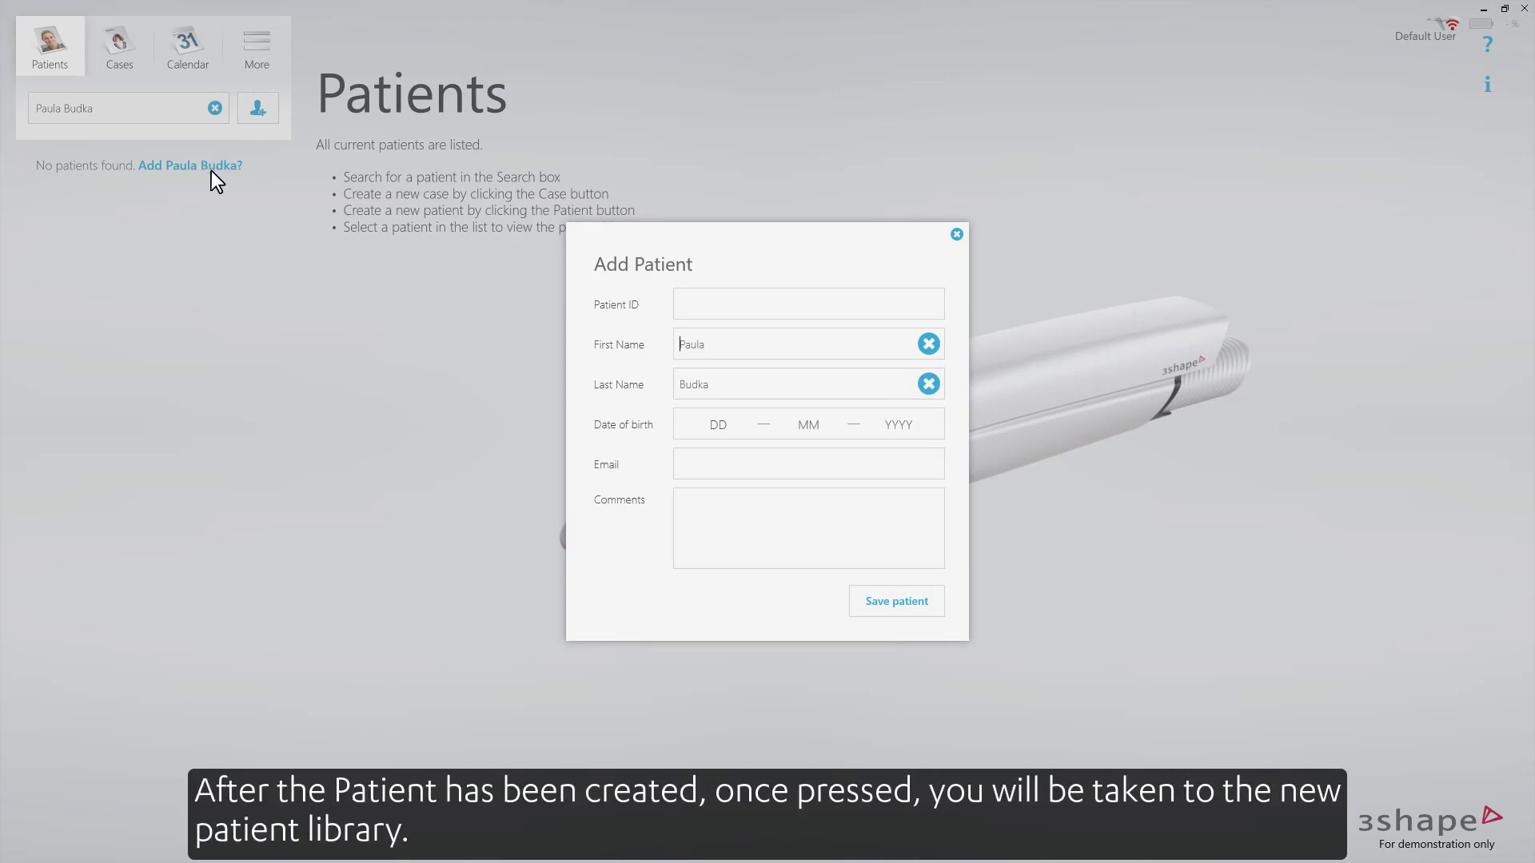
{"action": "left_click", "coordinate": [901, 602]}
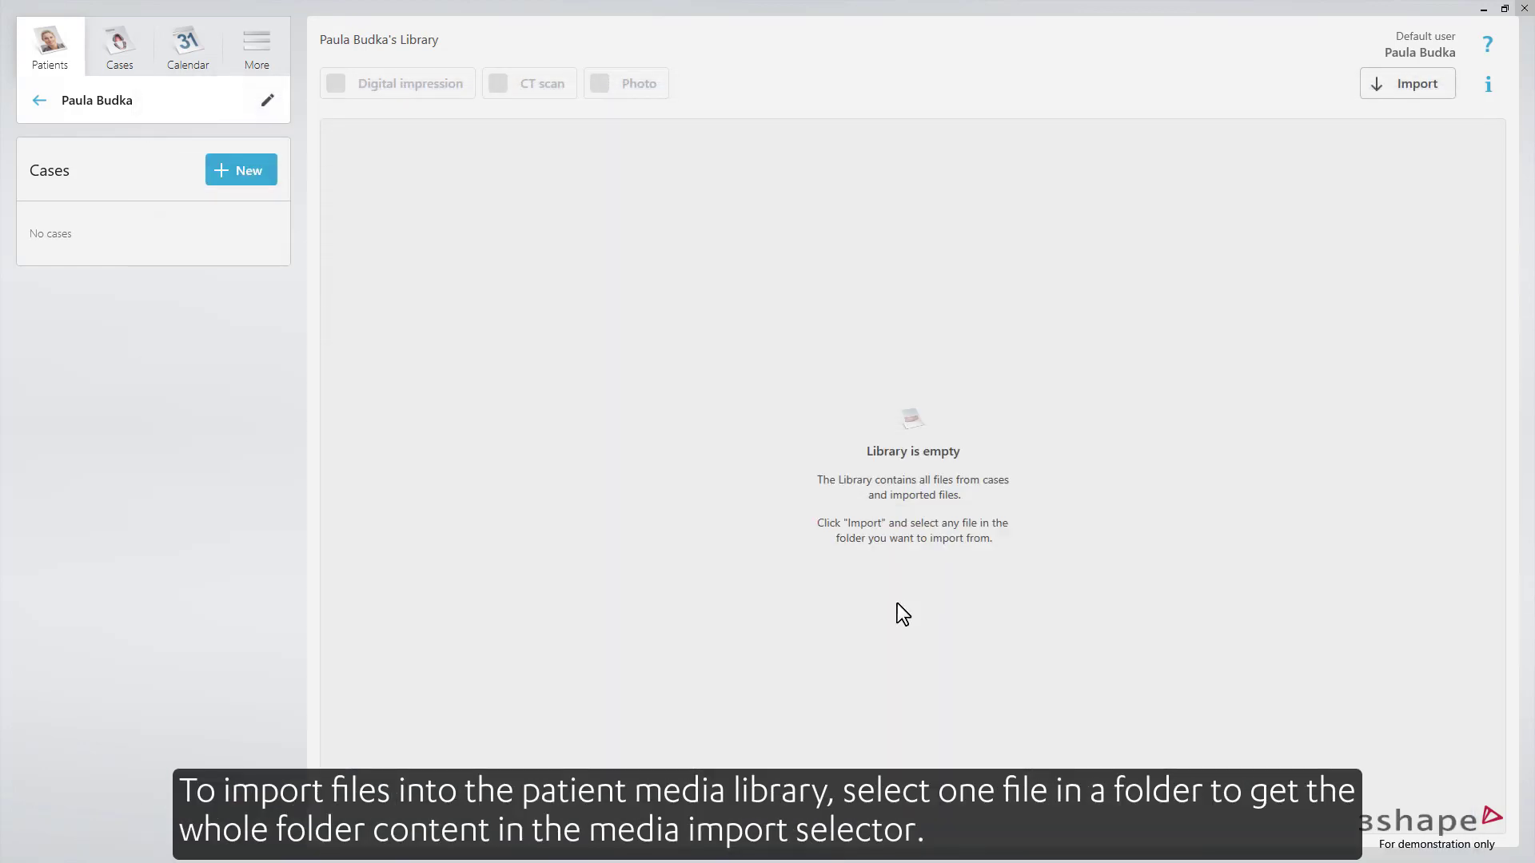
- Import the smile and retracted example photos plus the paired upper/lower scans from the patient folder
{"action": "left_click", "coordinate": [1396, 89]}
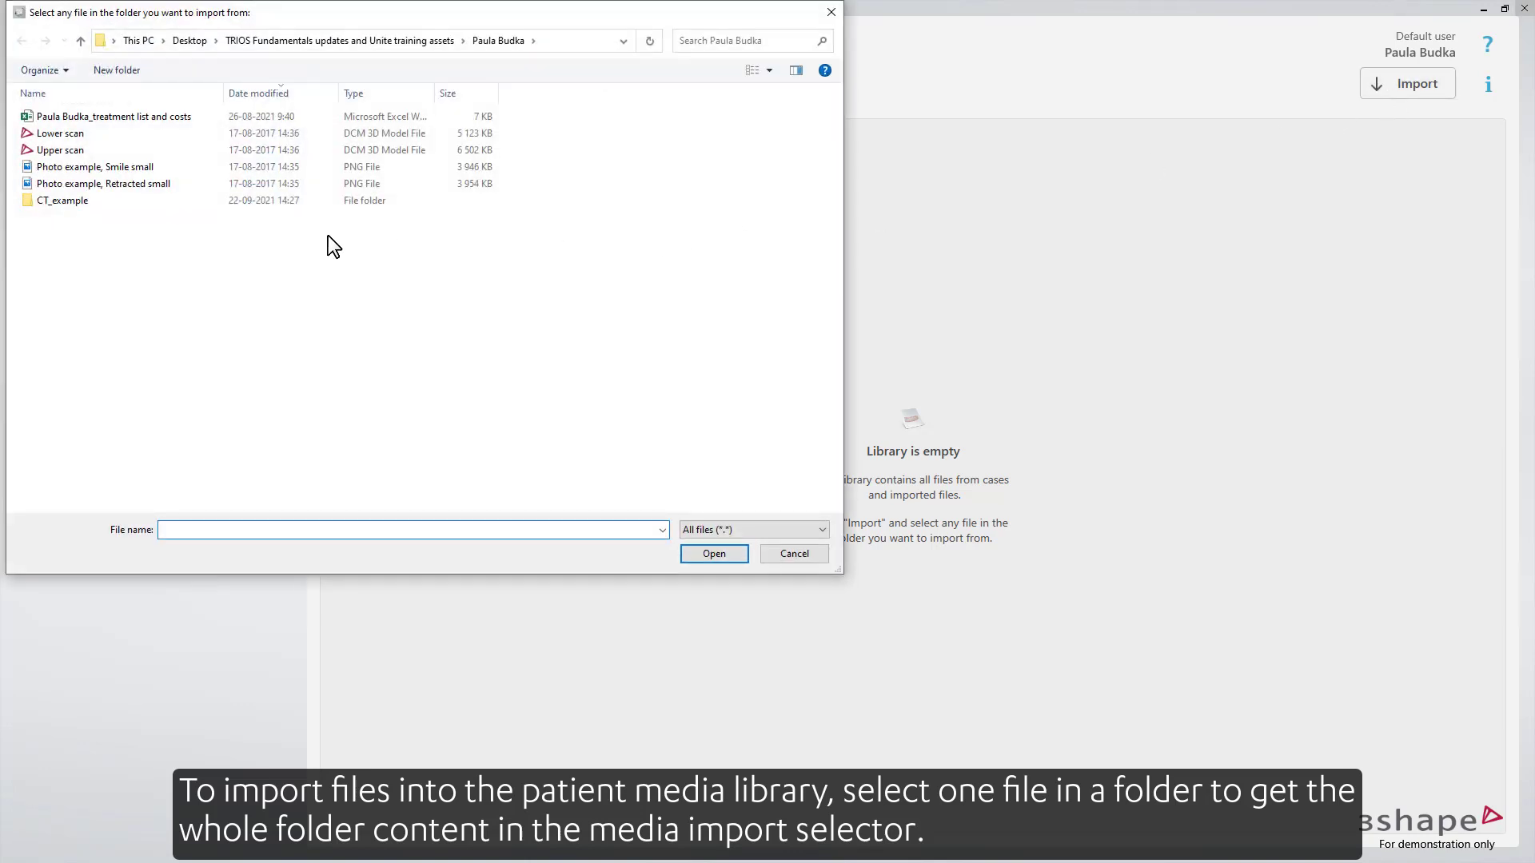
{"action": "left_click", "coordinate": [160, 151]}
{"action": "left_click", "coordinate": [704, 553]}
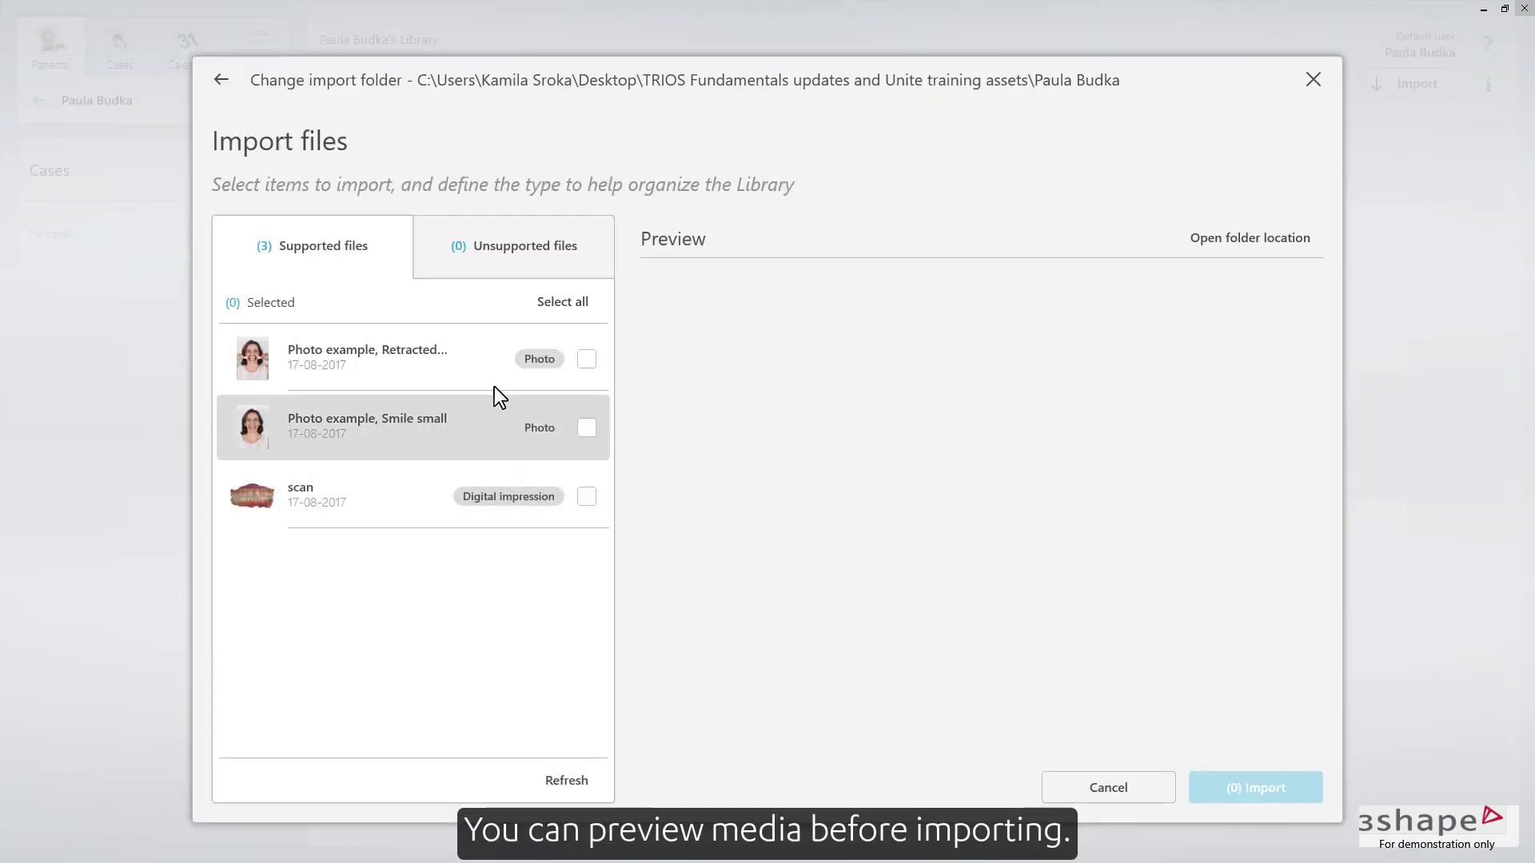
{"action": "left_click", "coordinate": [487, 362]}
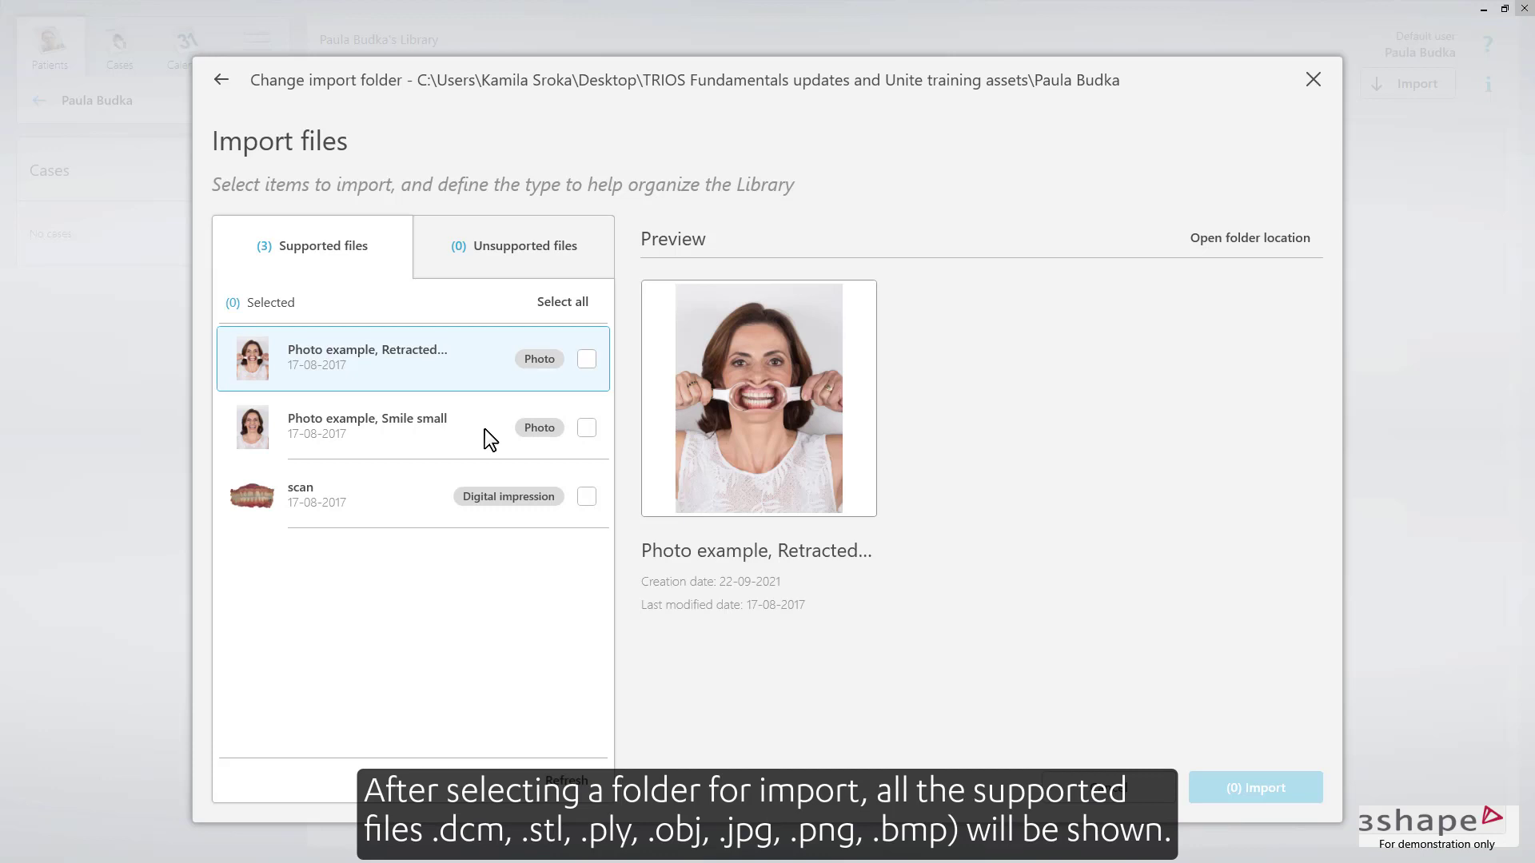
{"action": "left_click", "coordinate": [445, 489]}
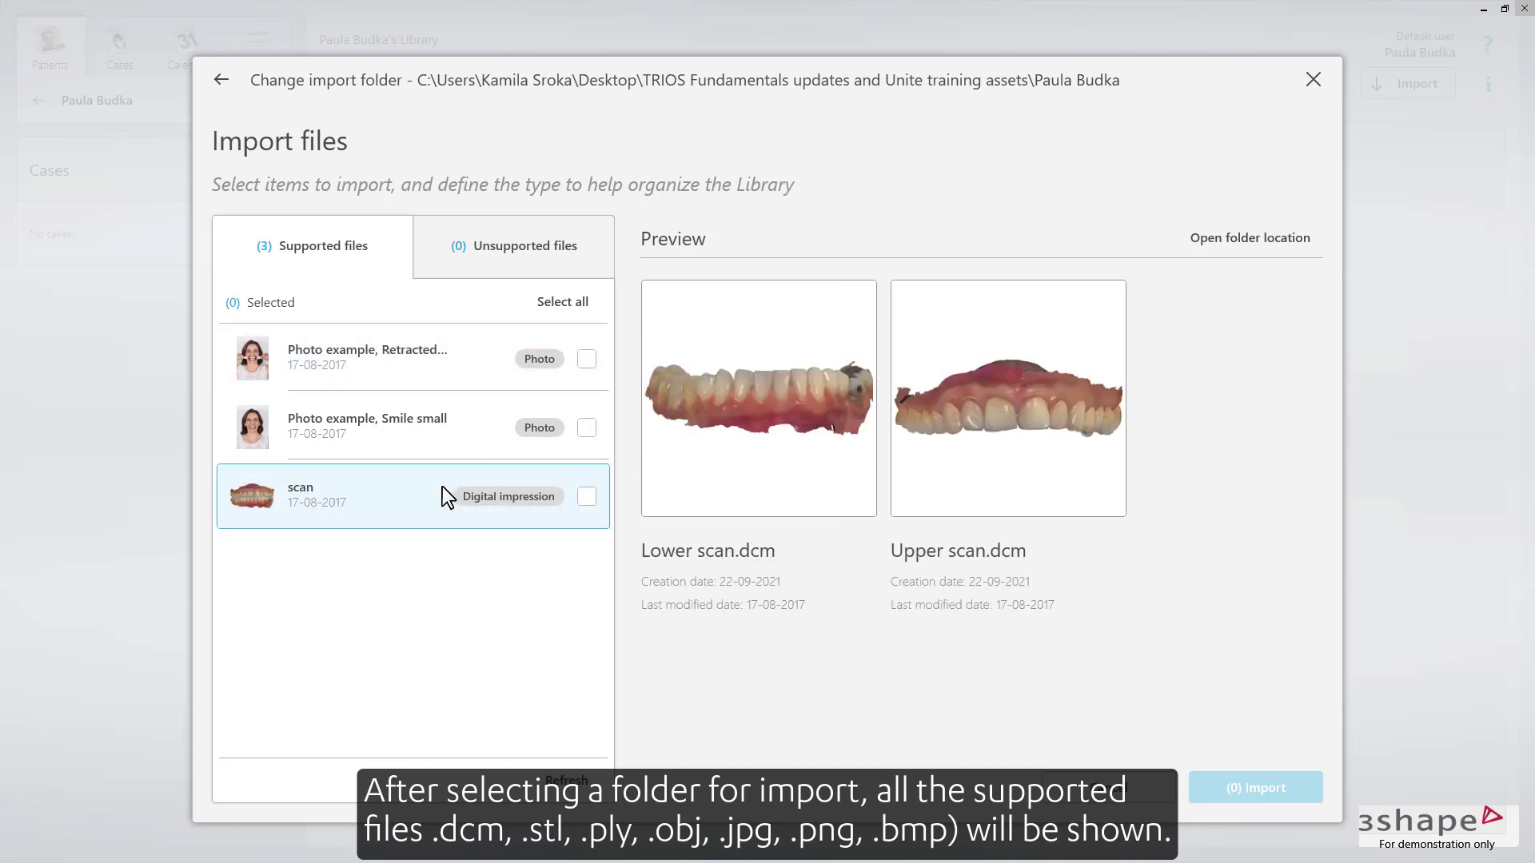
{"action": "left_click", "coordinate": [464, 430]}
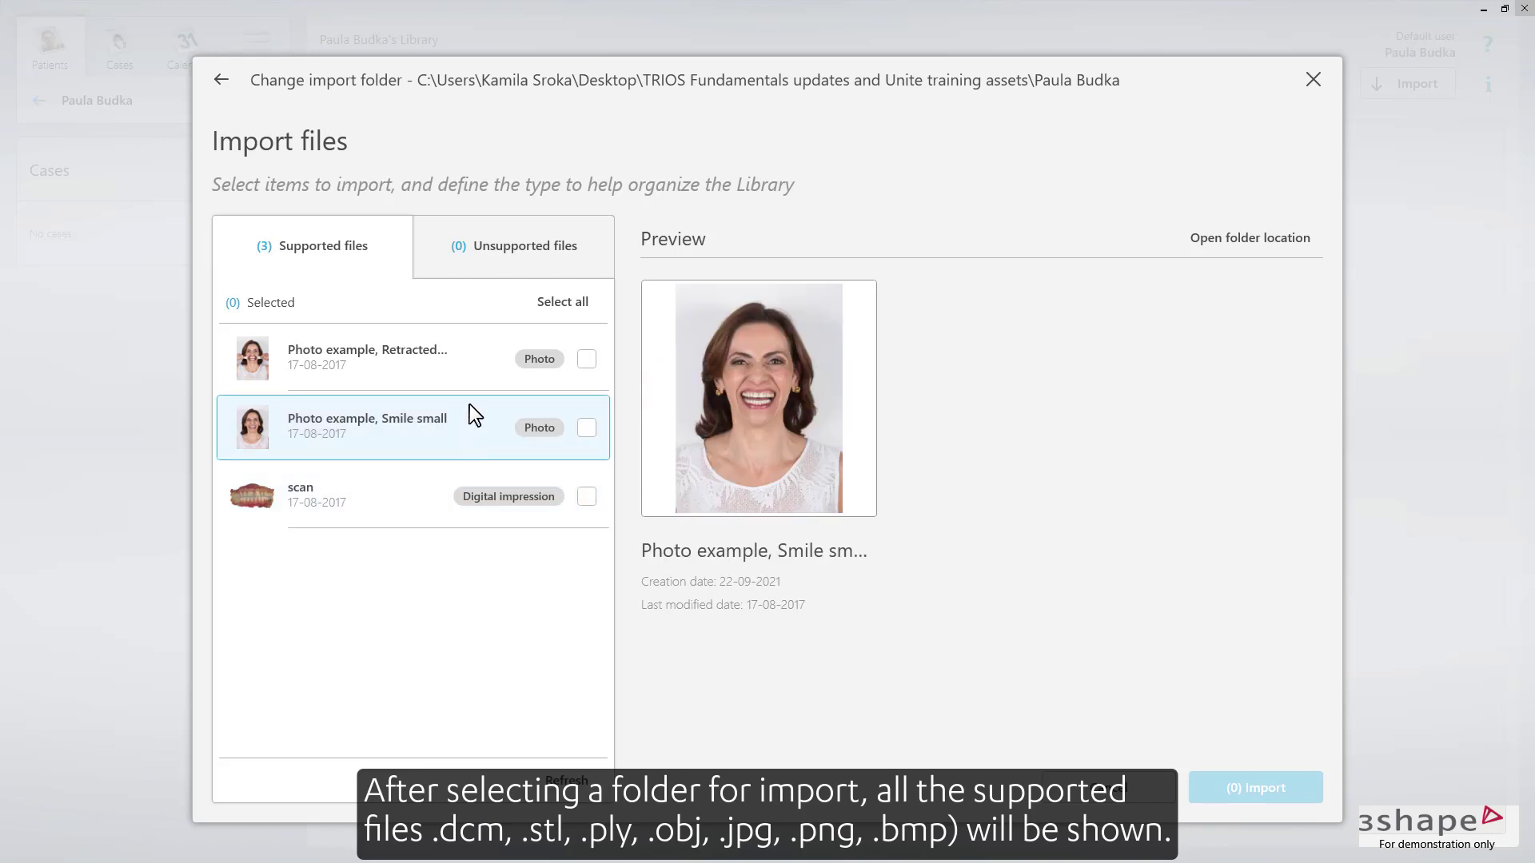
{"action": "left_click", "coordinate": [473, 382]}
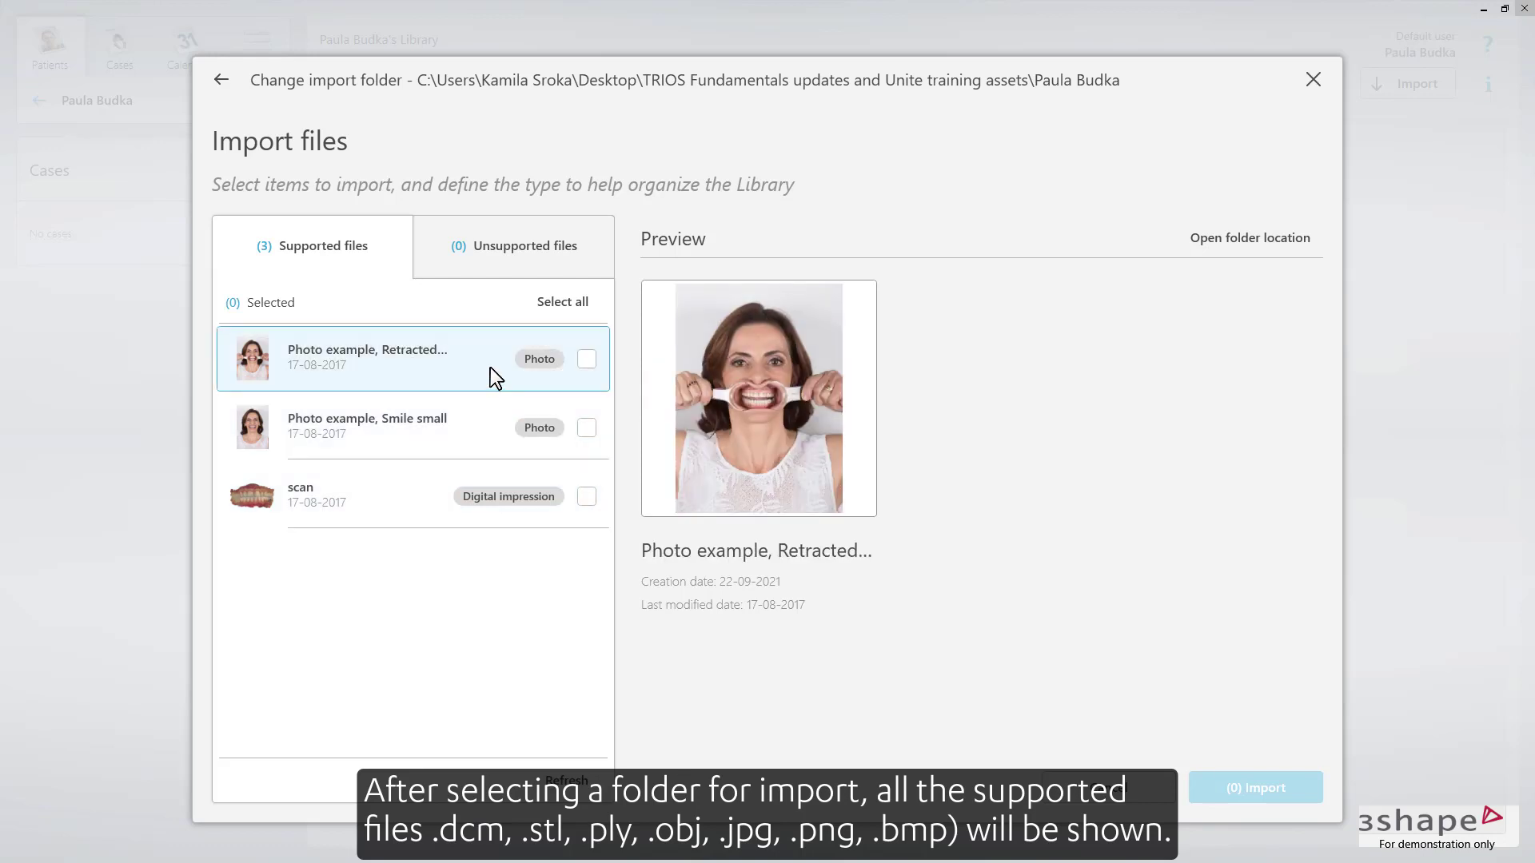
{"action": "left_click", "coordinate": [564, 303]}
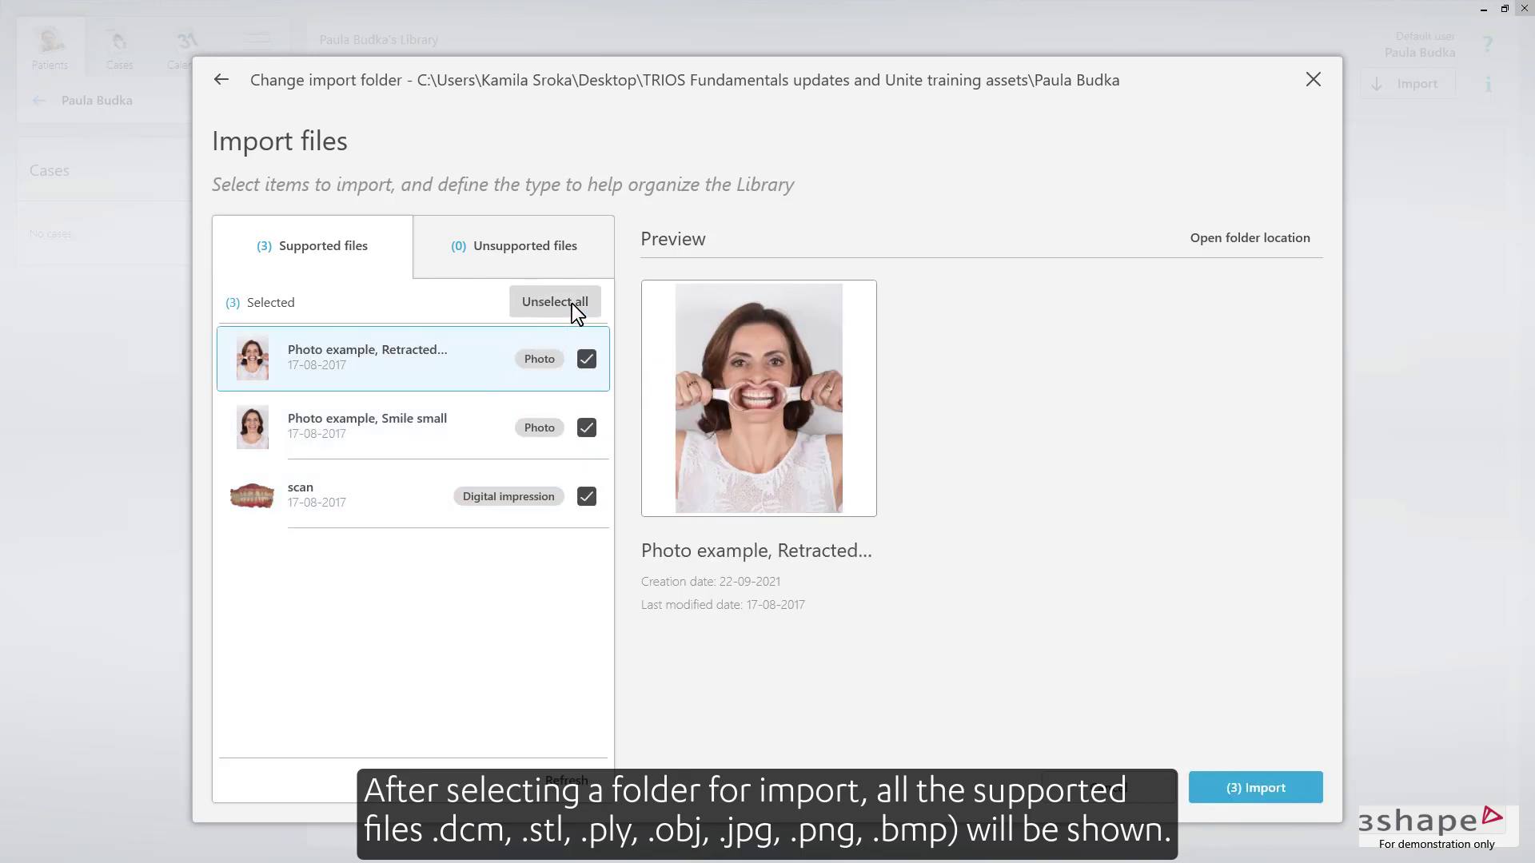
{"action": "left_click", "coordinate": [1235, 779]}
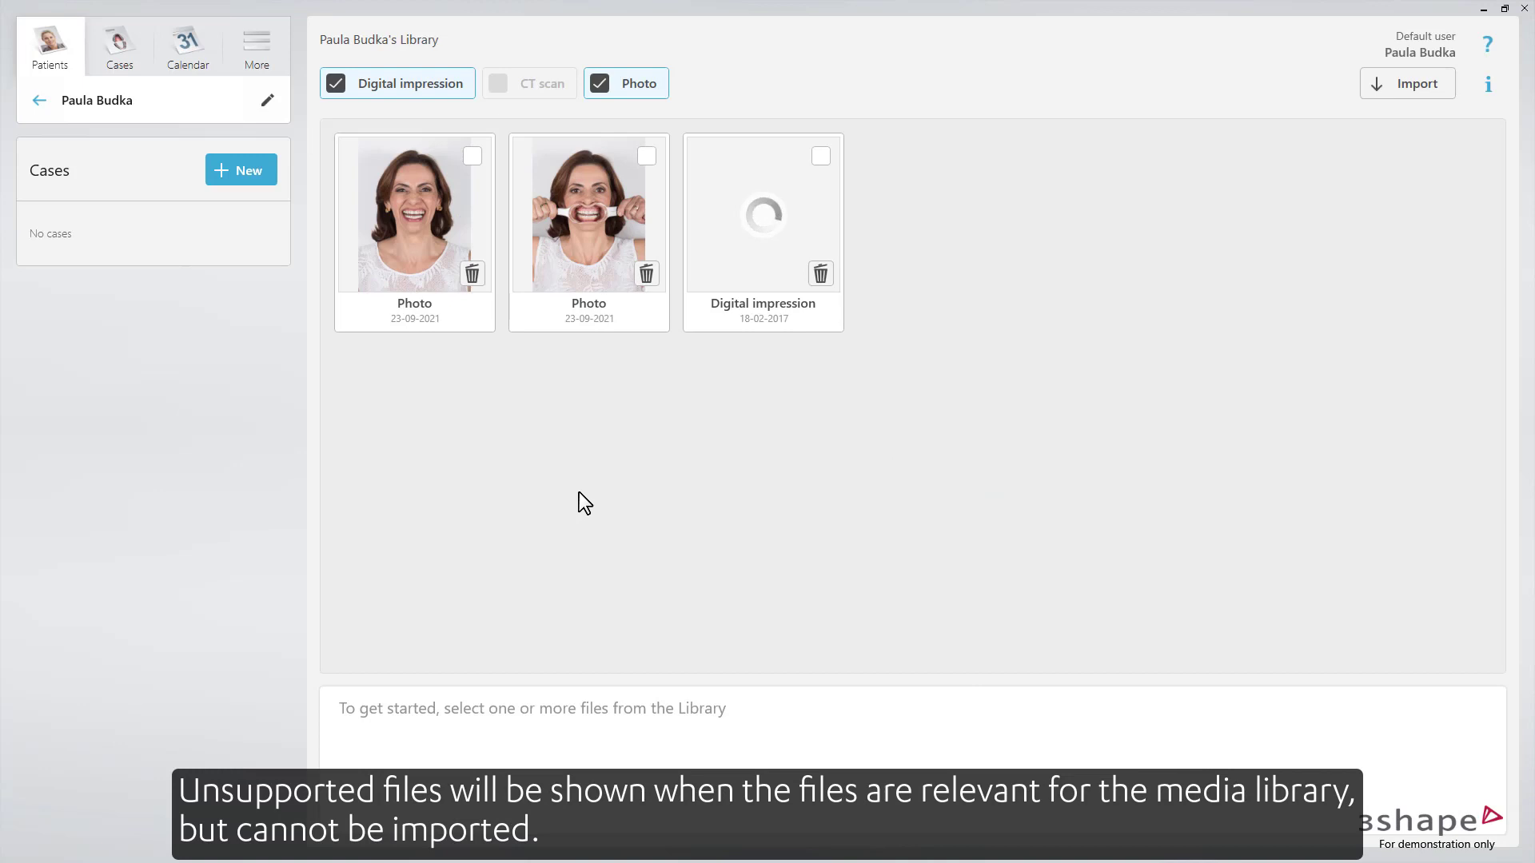
- Import CT scan 3A0EDA0D from the CT_example/3A0ED9B4 folder into the library
{"action": "left_click", "coordinate": [1390, 91]}
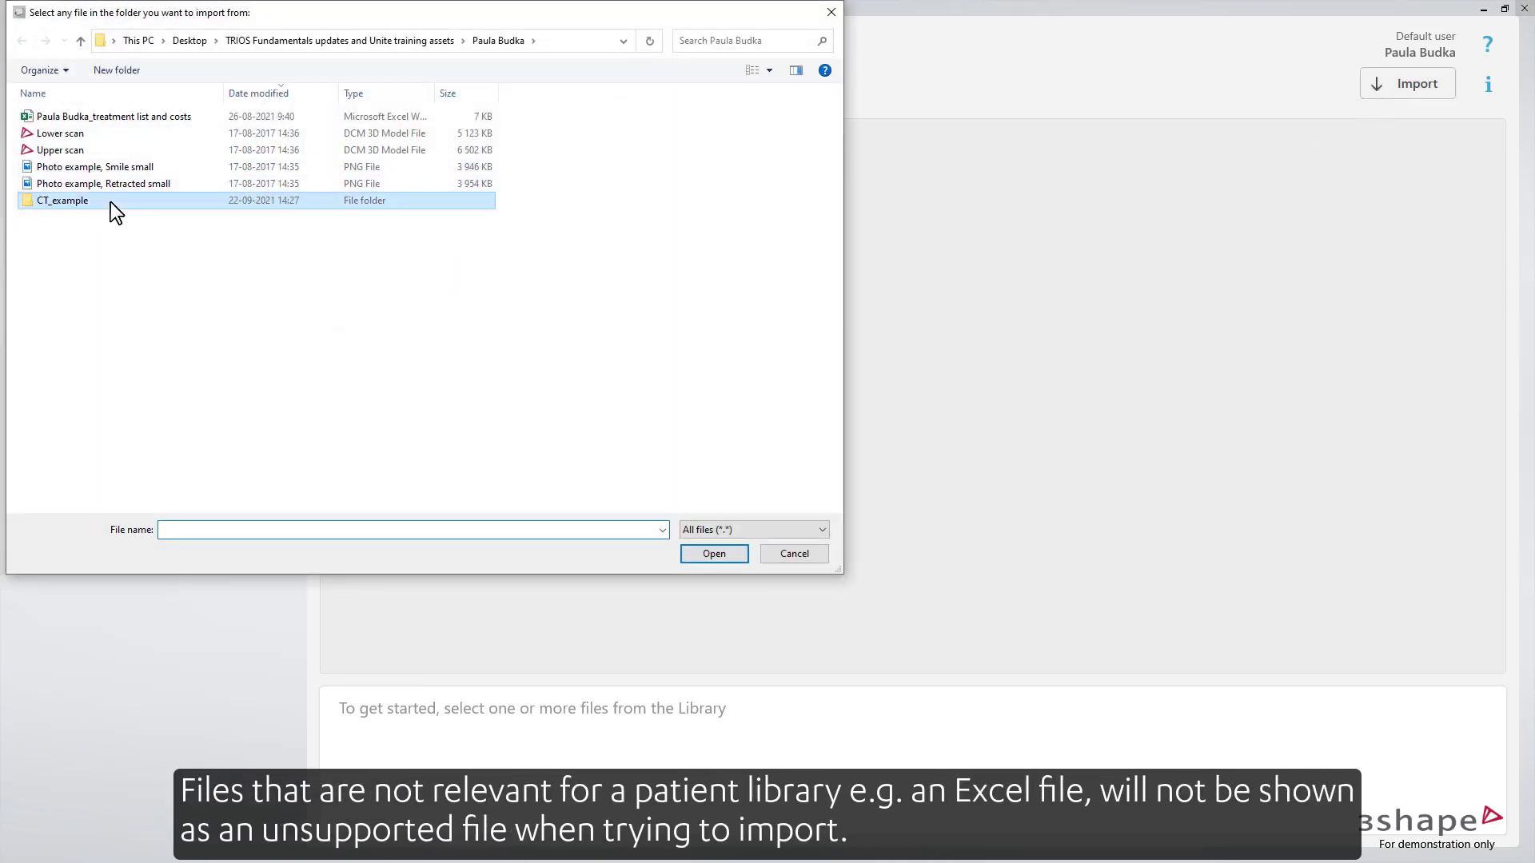
{"action": "double_click", "coordinate": [110, 202]}
{"action": "double_click", "coordinate": [112, 122]}
{"action": "left_click", "coordinate": [112, 131]}
{"action": "left_click", "coordinate": [694, 553]}
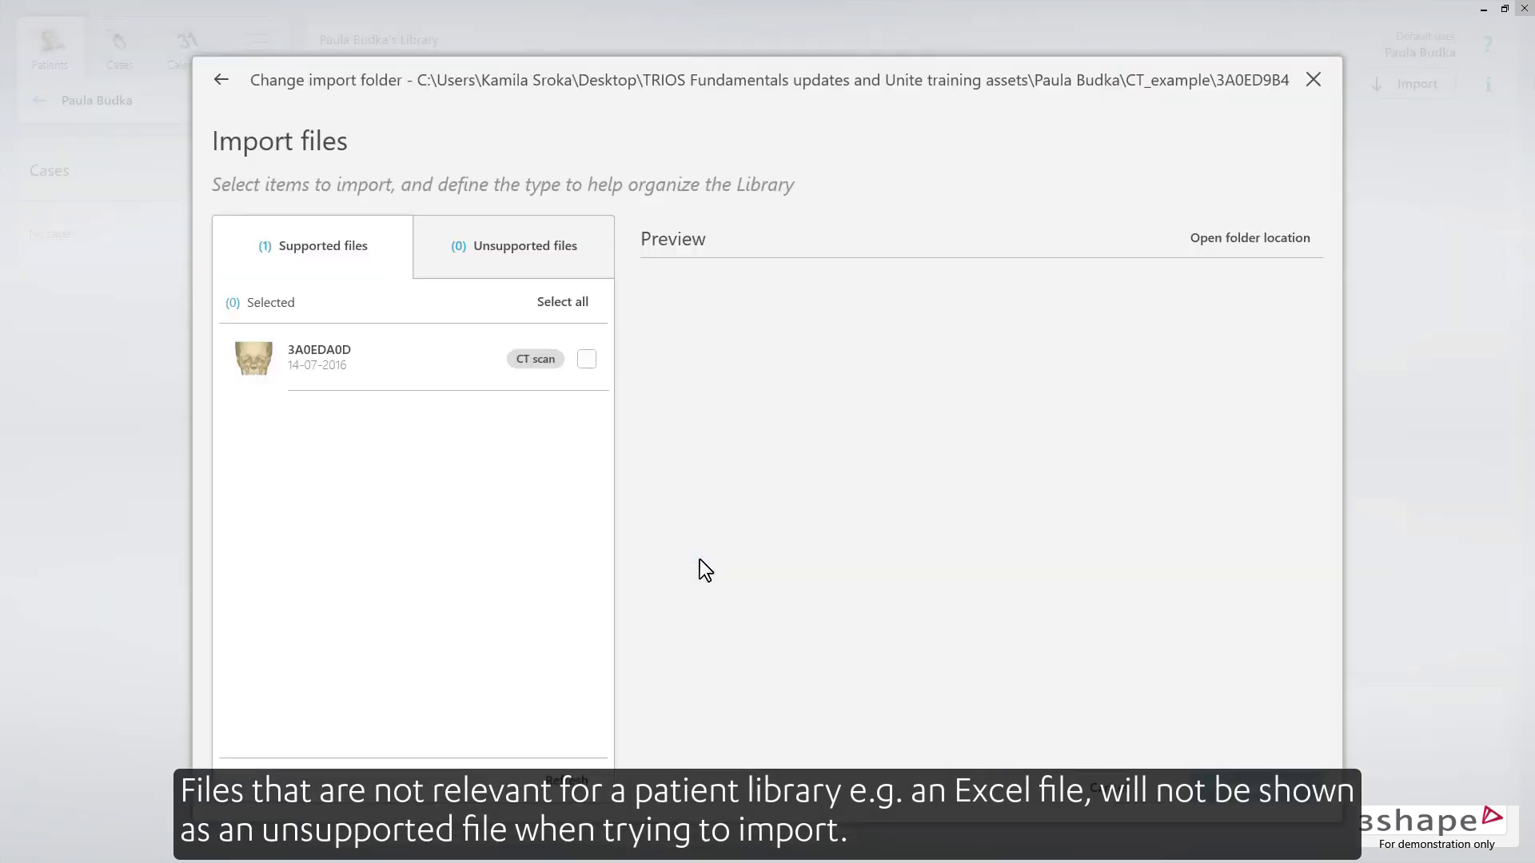
{"action": "left_click", "coordinate": [434, 382]}
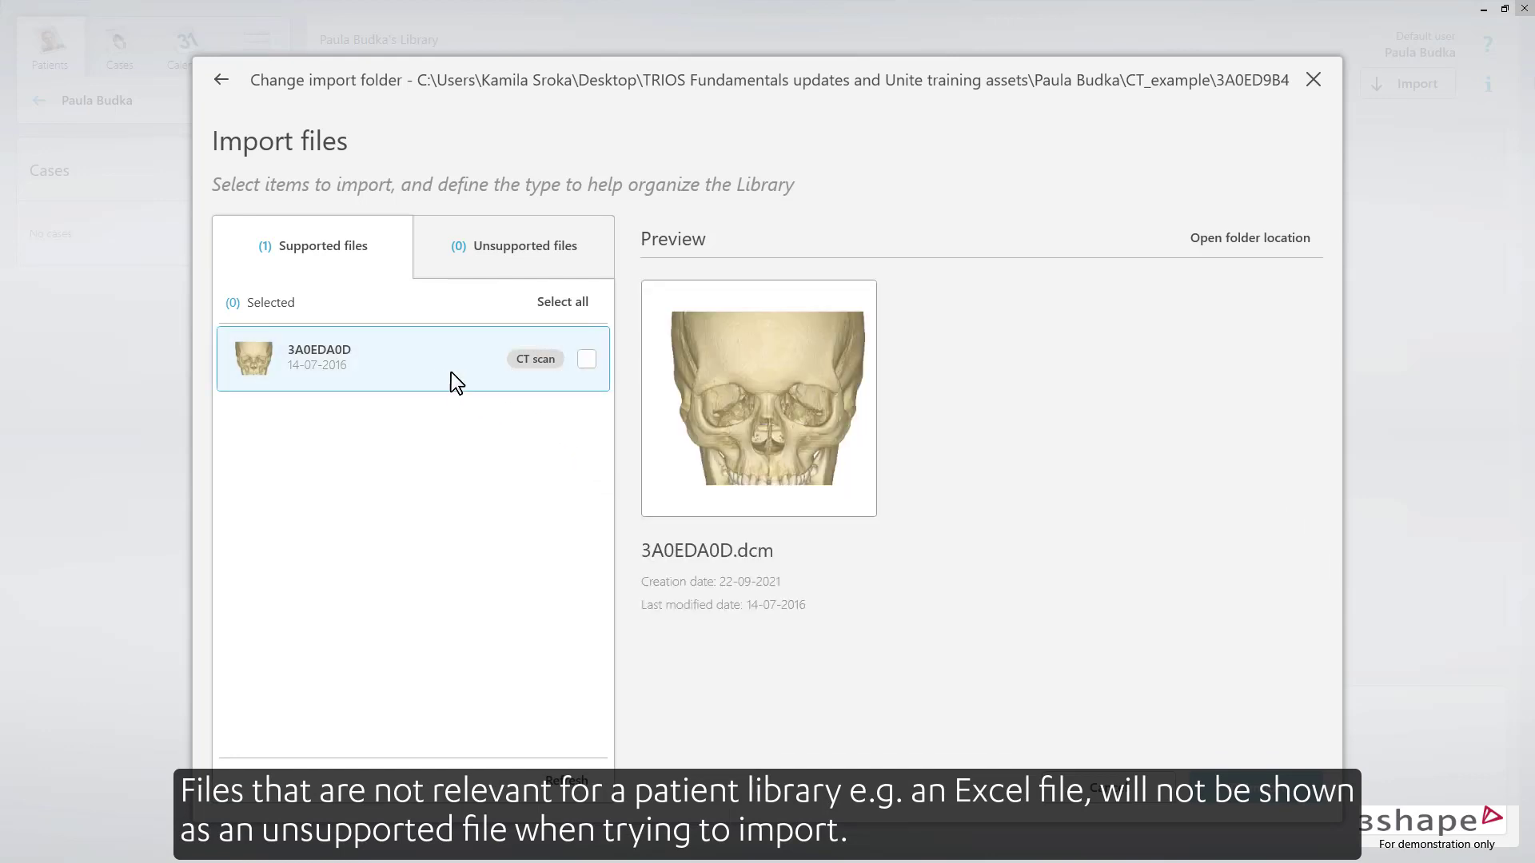
{"action": "left_click", "coordinate": [585, 361]}
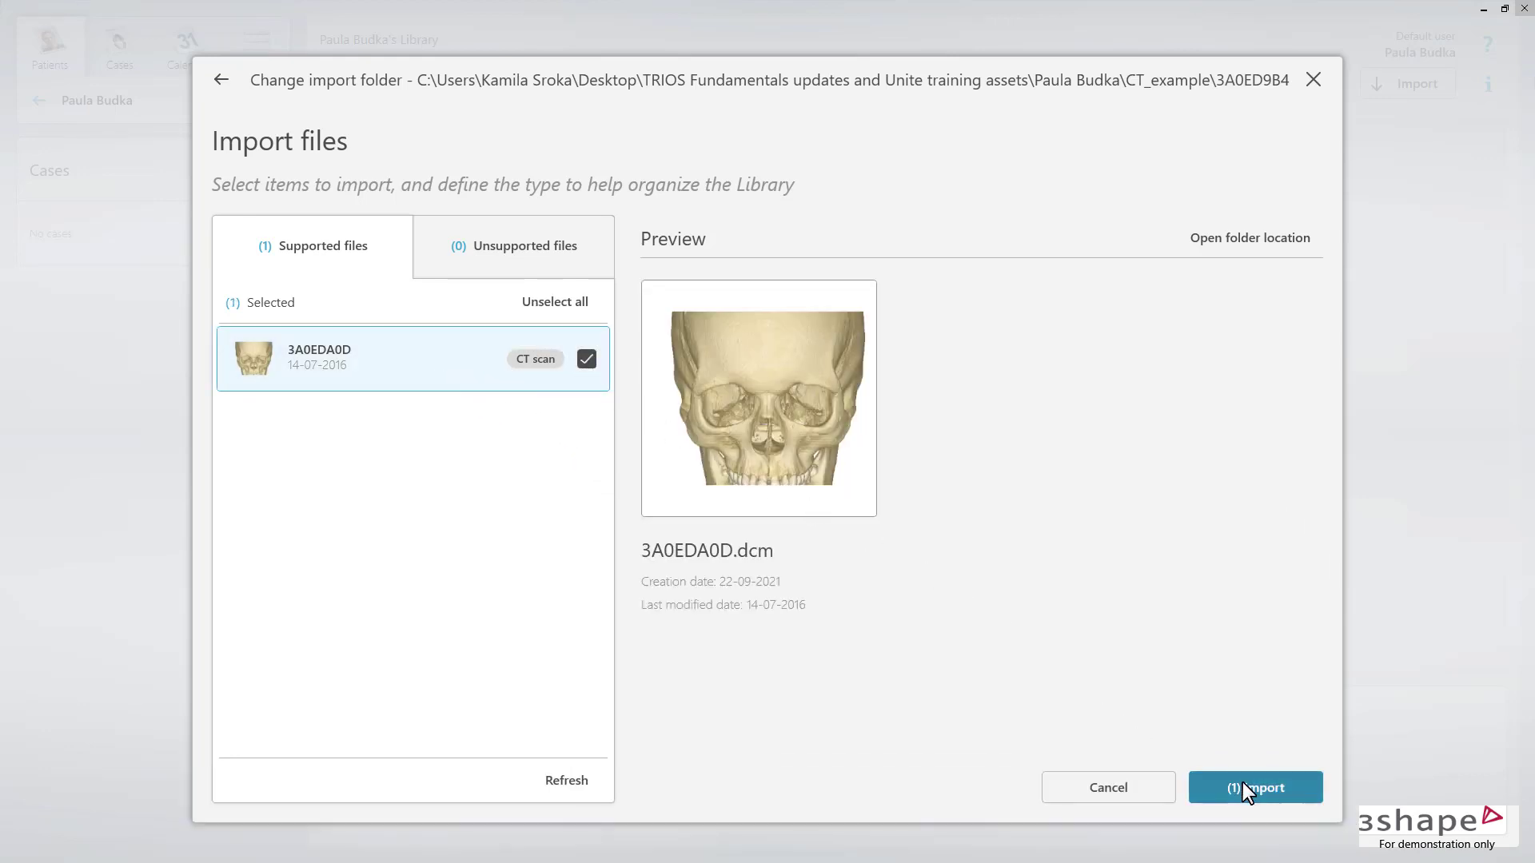
{"action": "left_click", "coordinate": [1252, 788]}
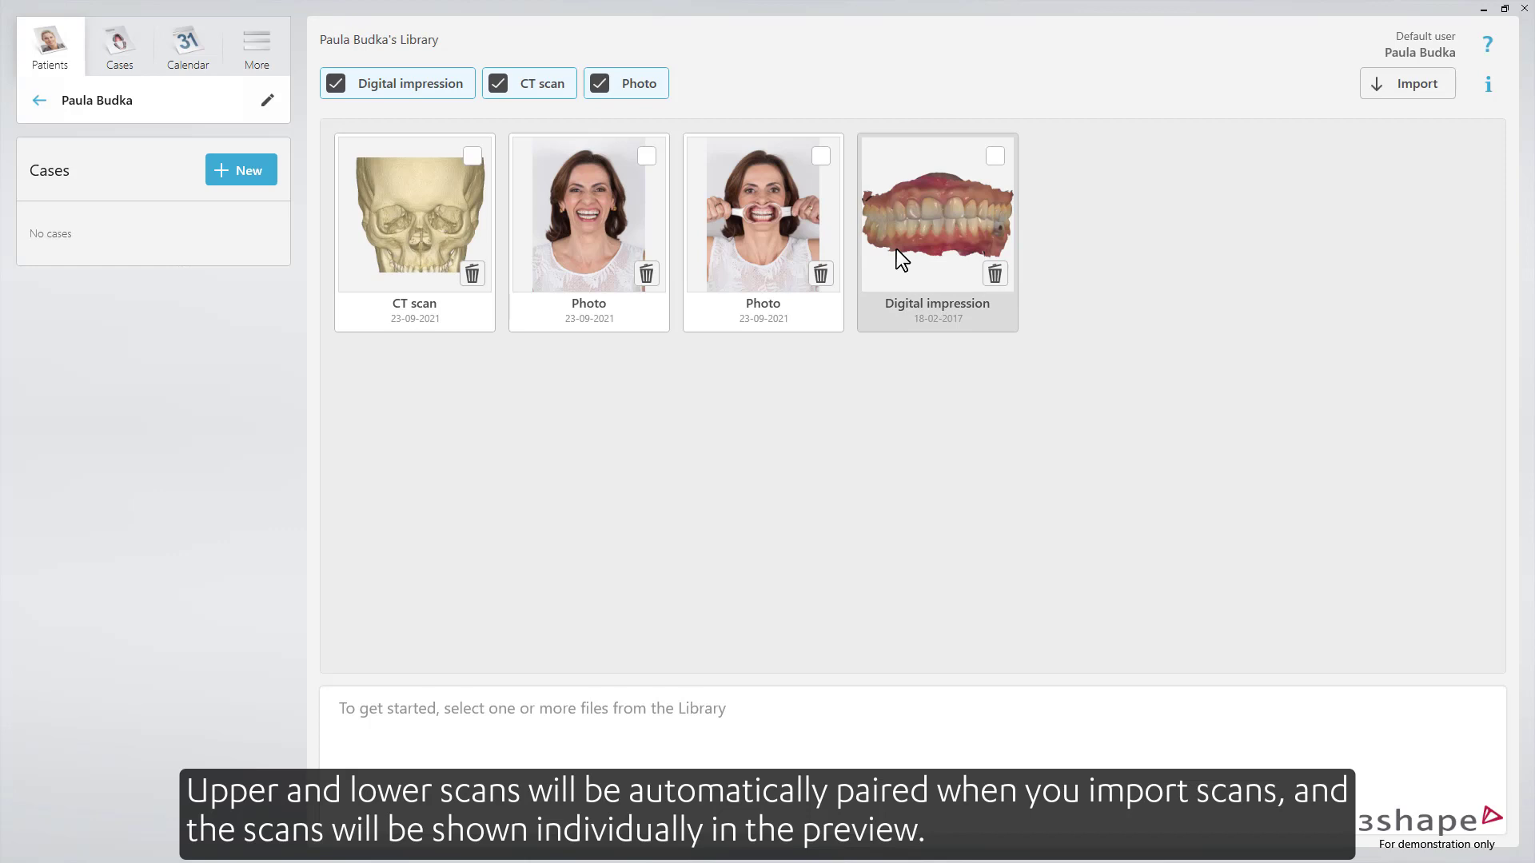
- Toggle the photo, CT scan and digital impression library filters, leaving CT scans hidden
{"action": "left_click", "coordinate": [636, 86]}
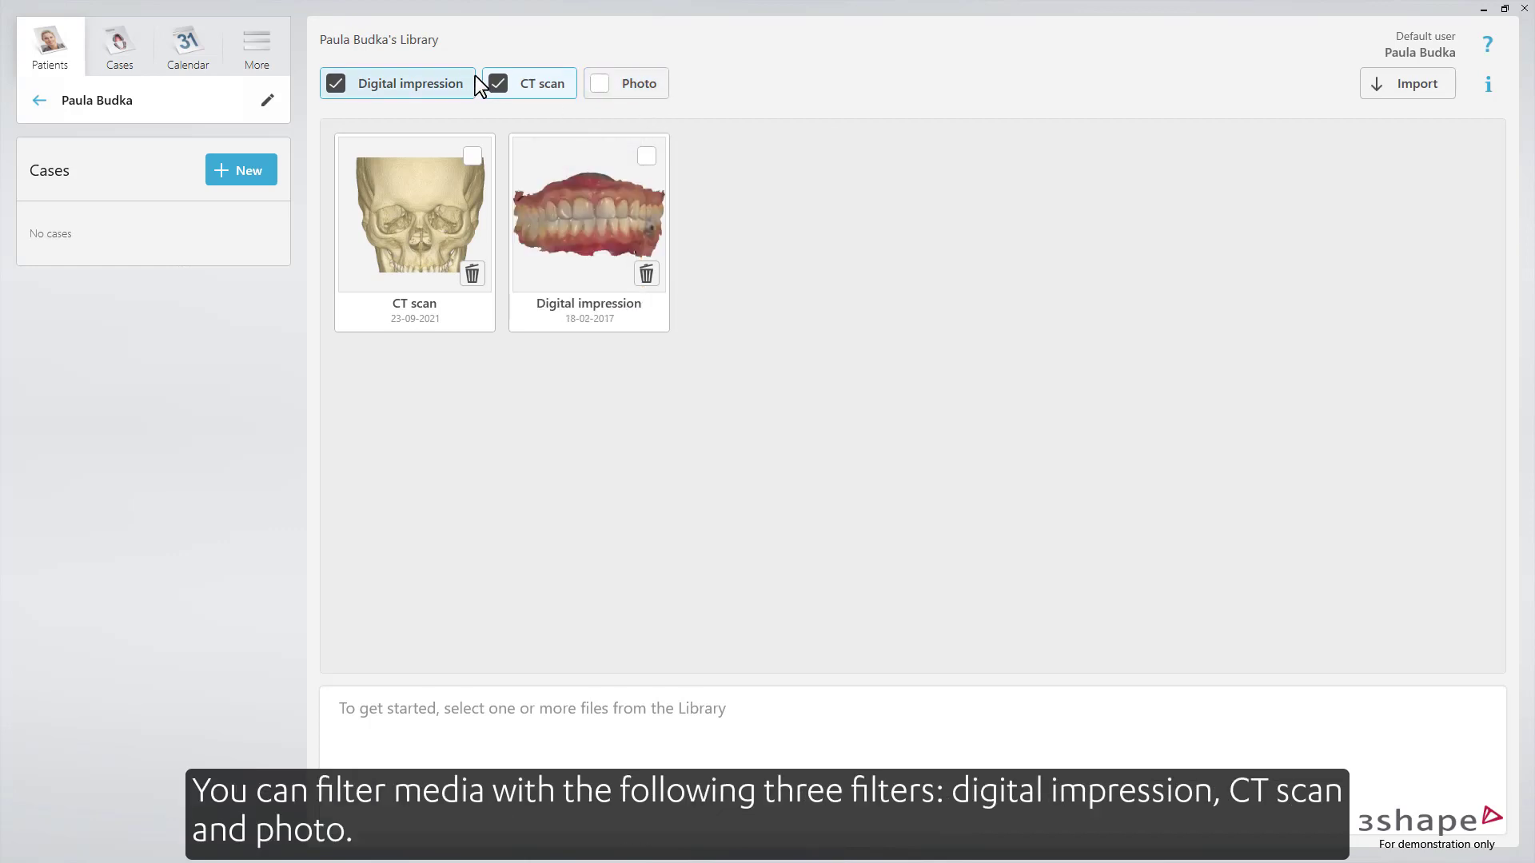
{"action": "left_click", "coordinate": [498, 84]}
{"action": "left_click", "coordinate": [496, 81]}
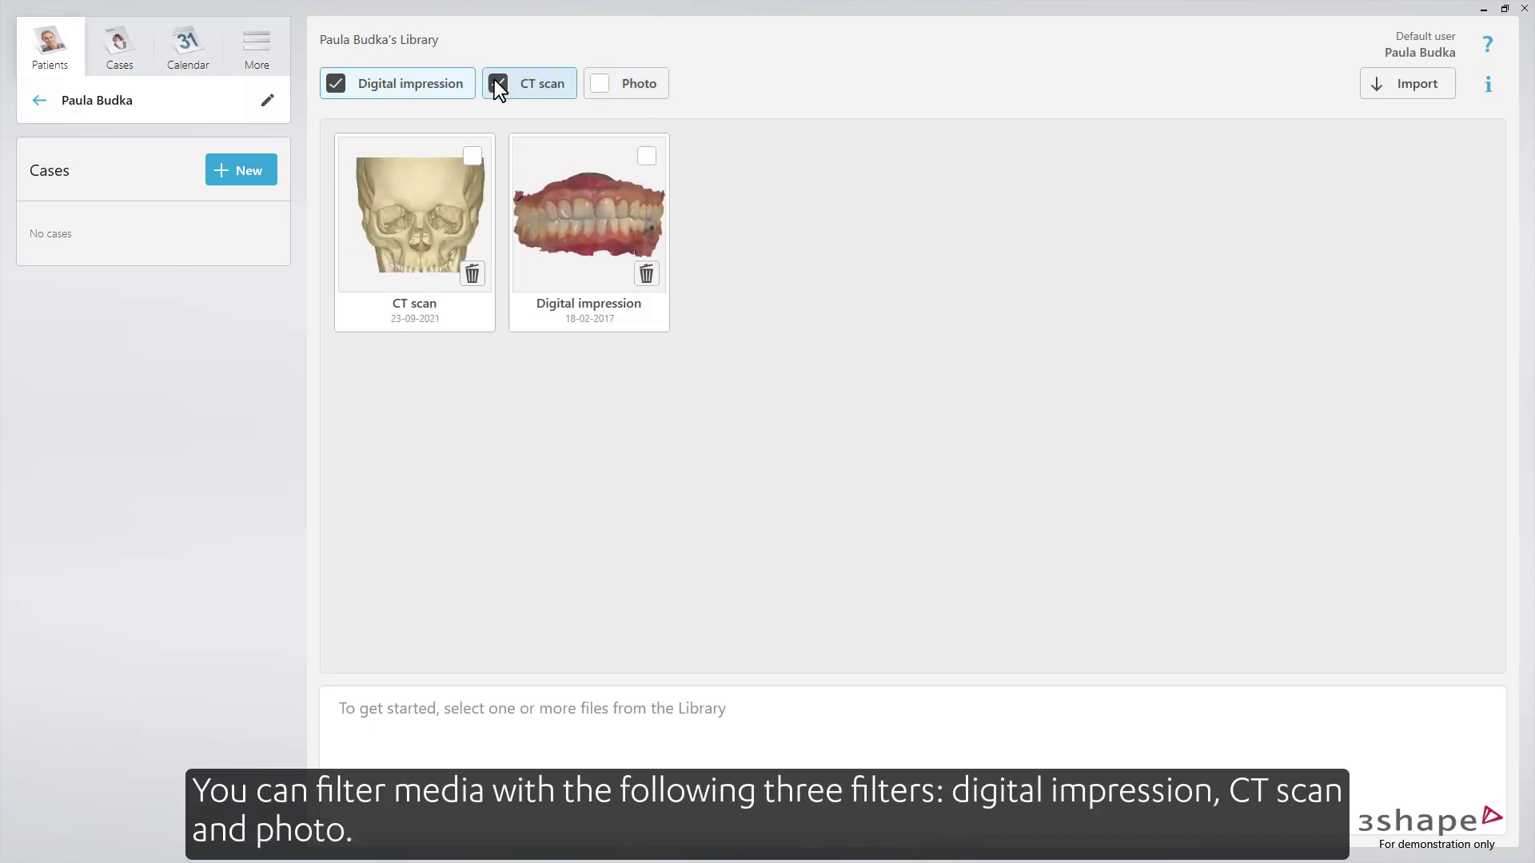
{"action": "left_click", "coordinate": [470, 83]}
{"action": "left_click", "coordinate": [620, 93]}
{"action": "left_click", "coordinate": [555, 89]}
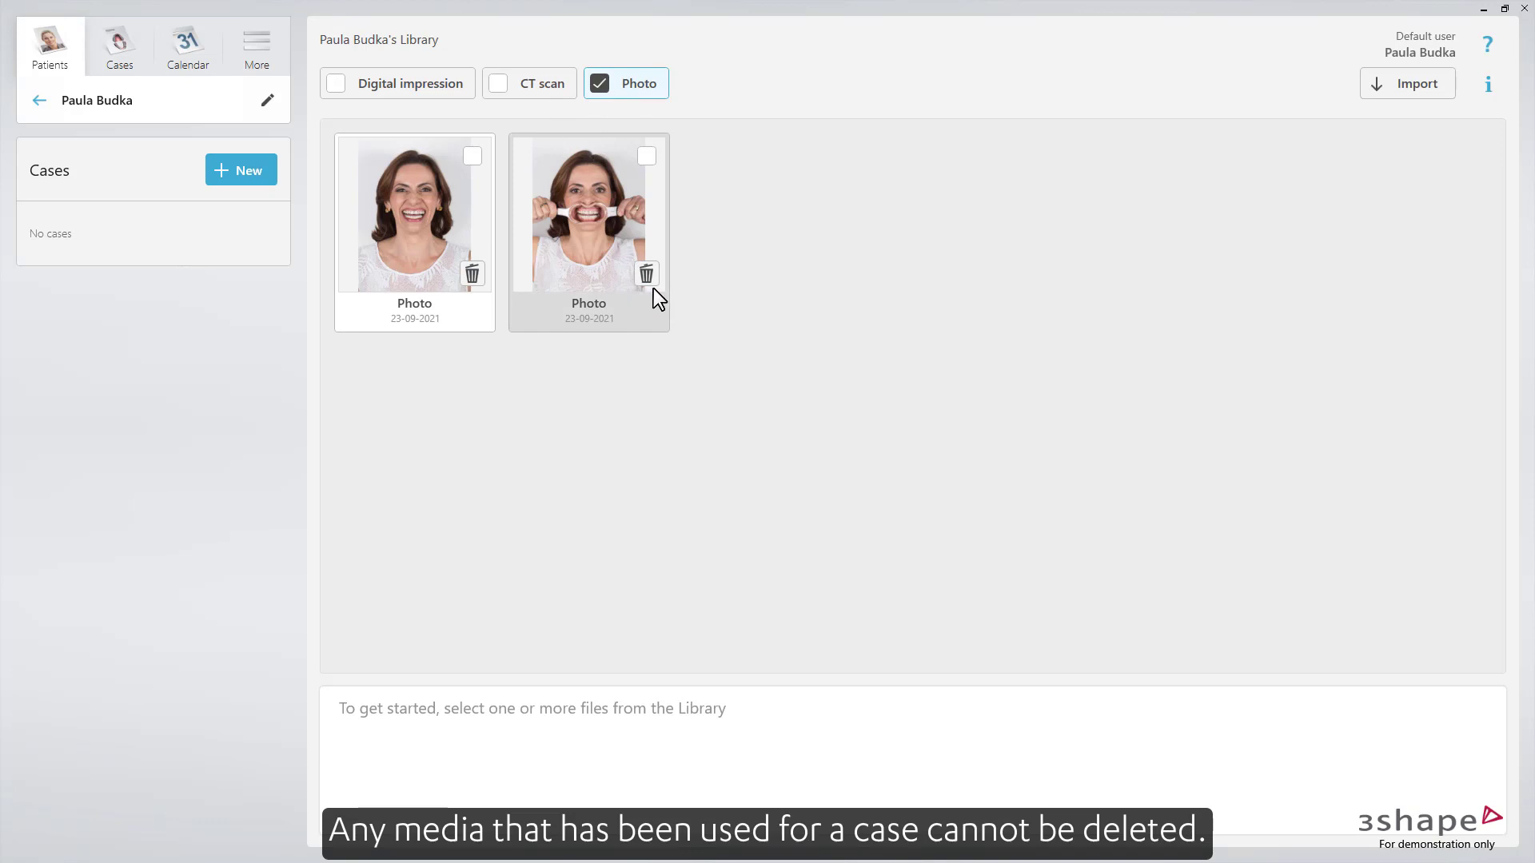
{"action": "left_click", "coordinate": [450, 89]}
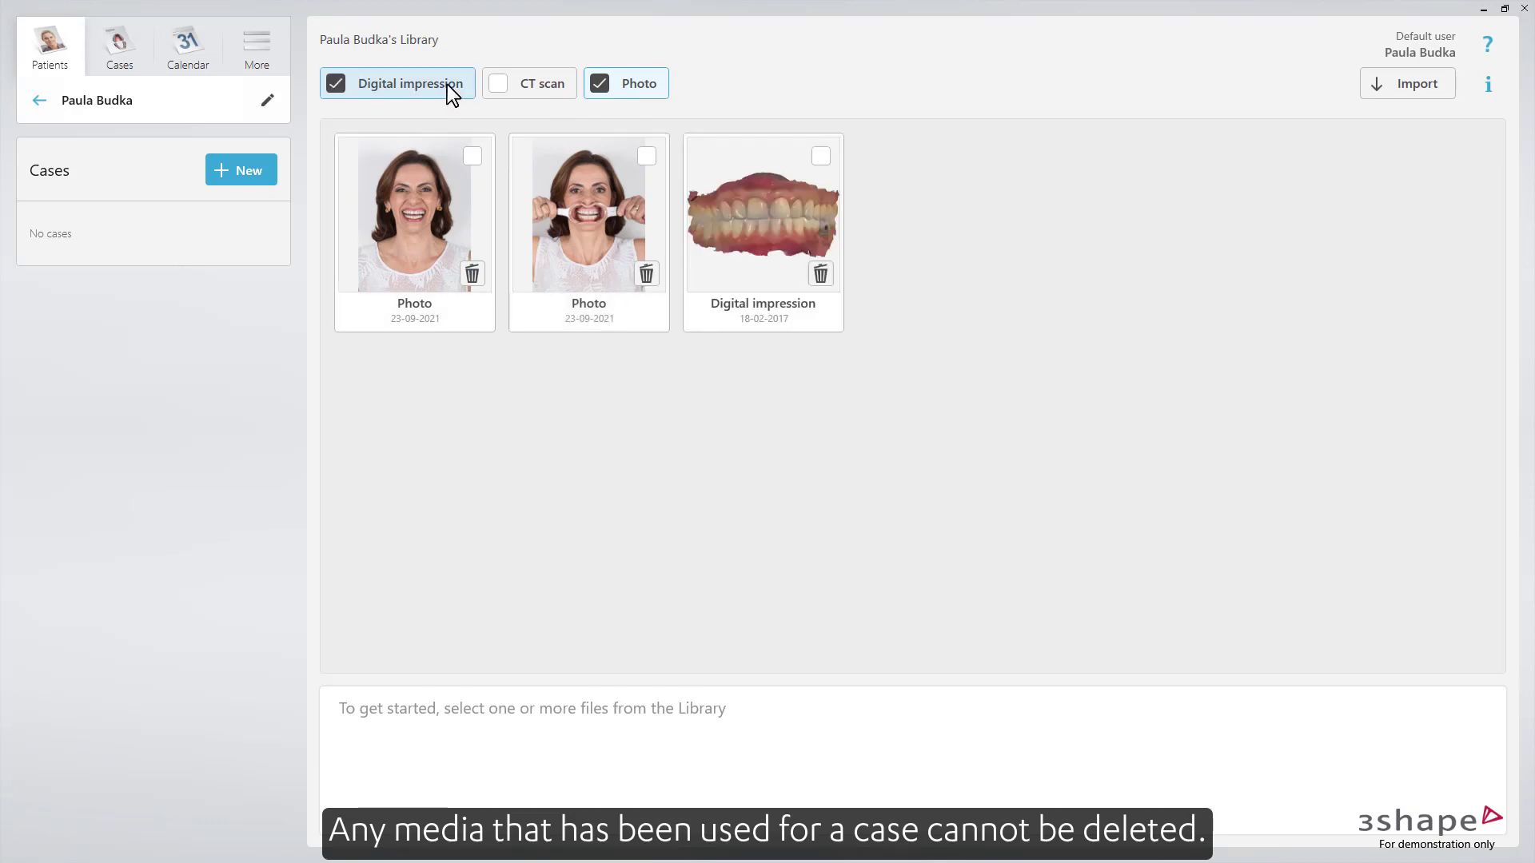
- Select the digital impression, browse its follow-up workflows, then start a new case
{"action": "left_click", "coordinate": [777, 237]}
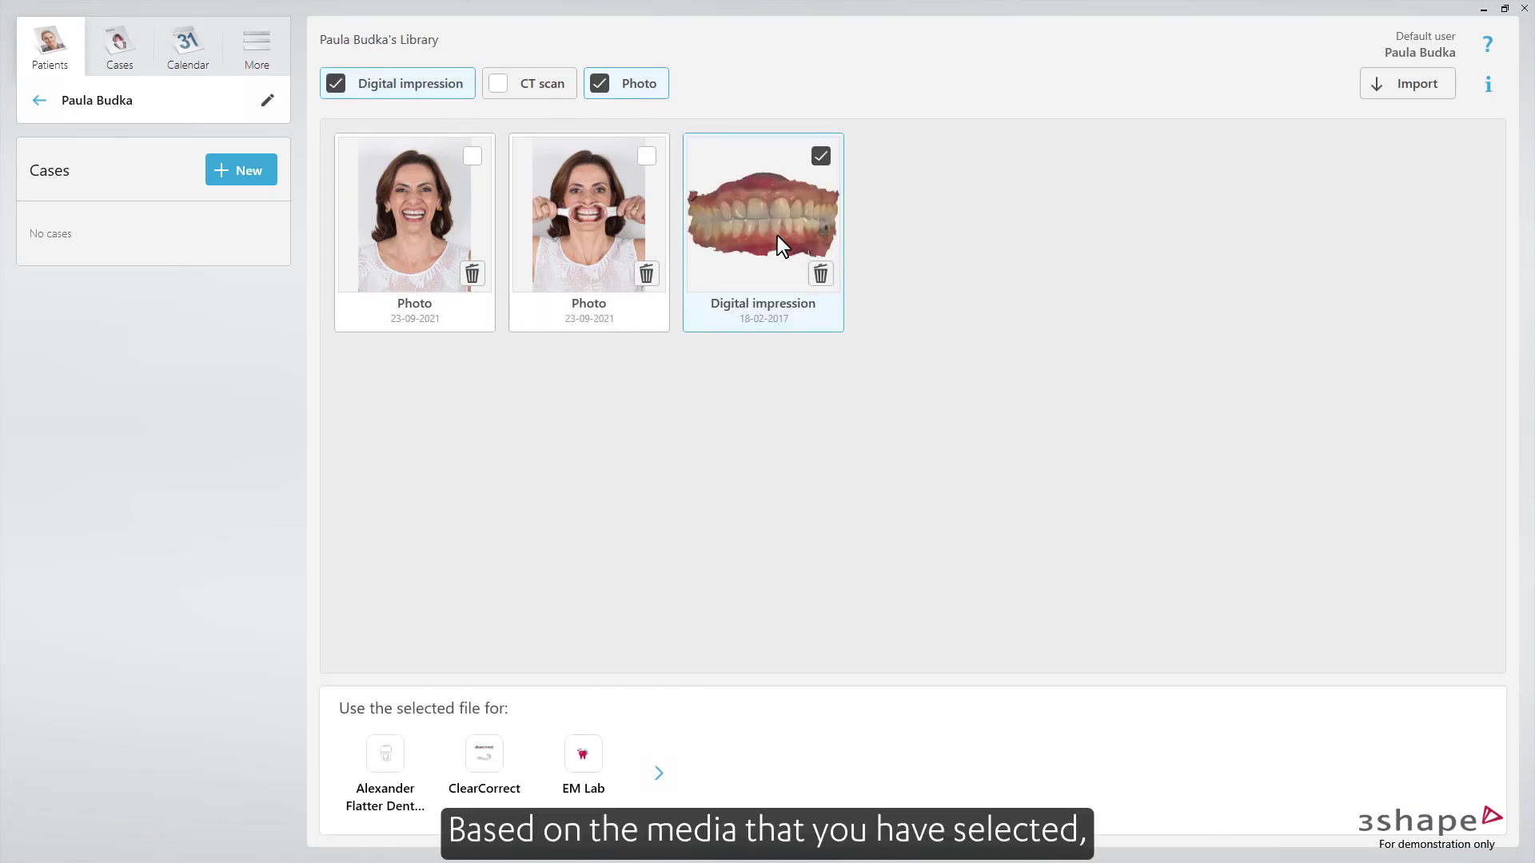
{"action": "left_click", "coordinate": [660, 772]}
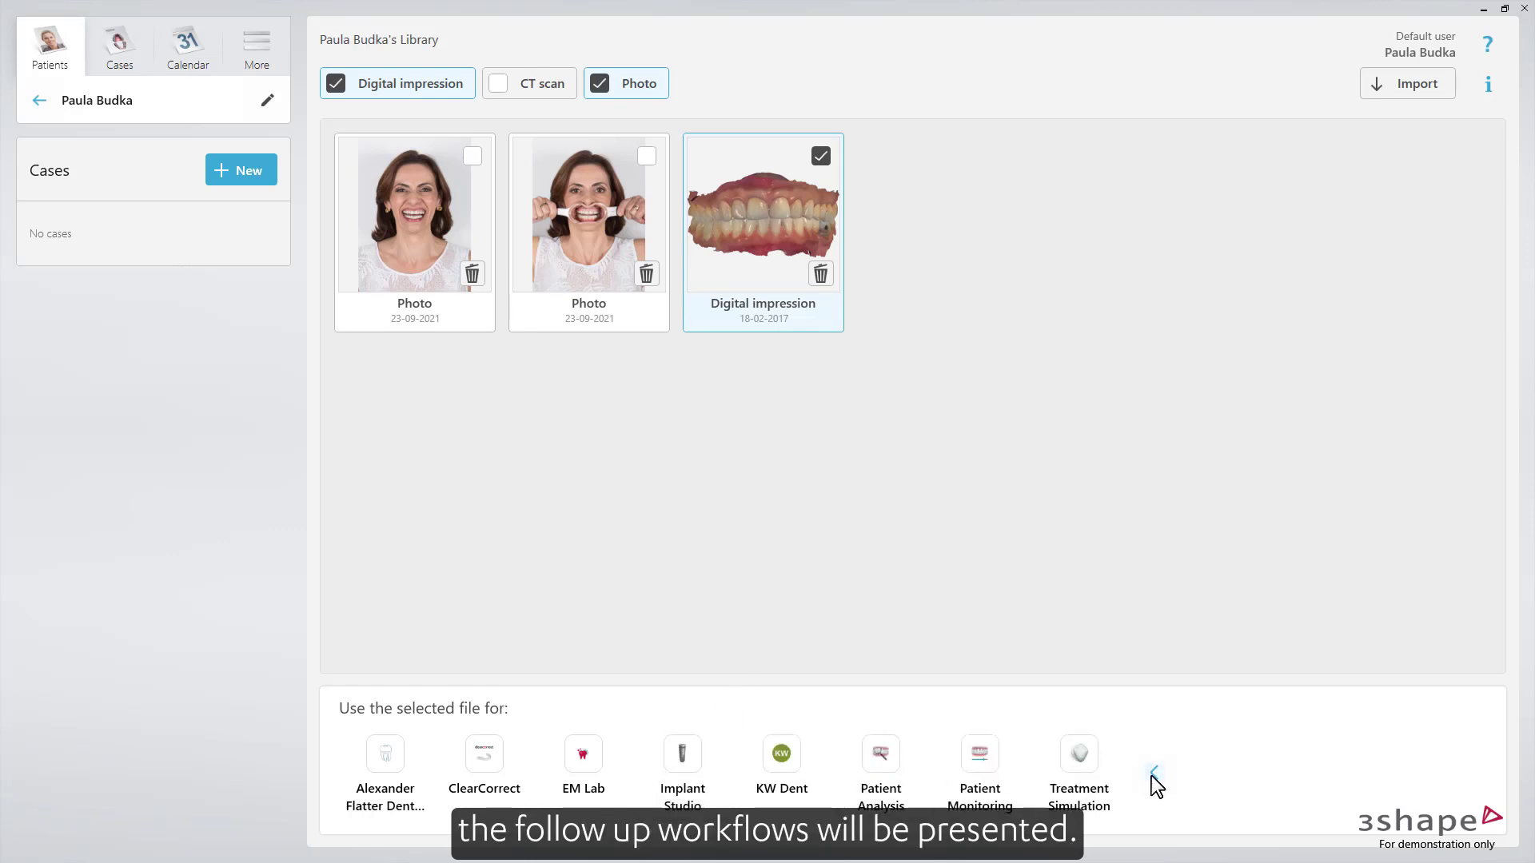
{"action": "left_click", "coordinate": [1152, 773]}
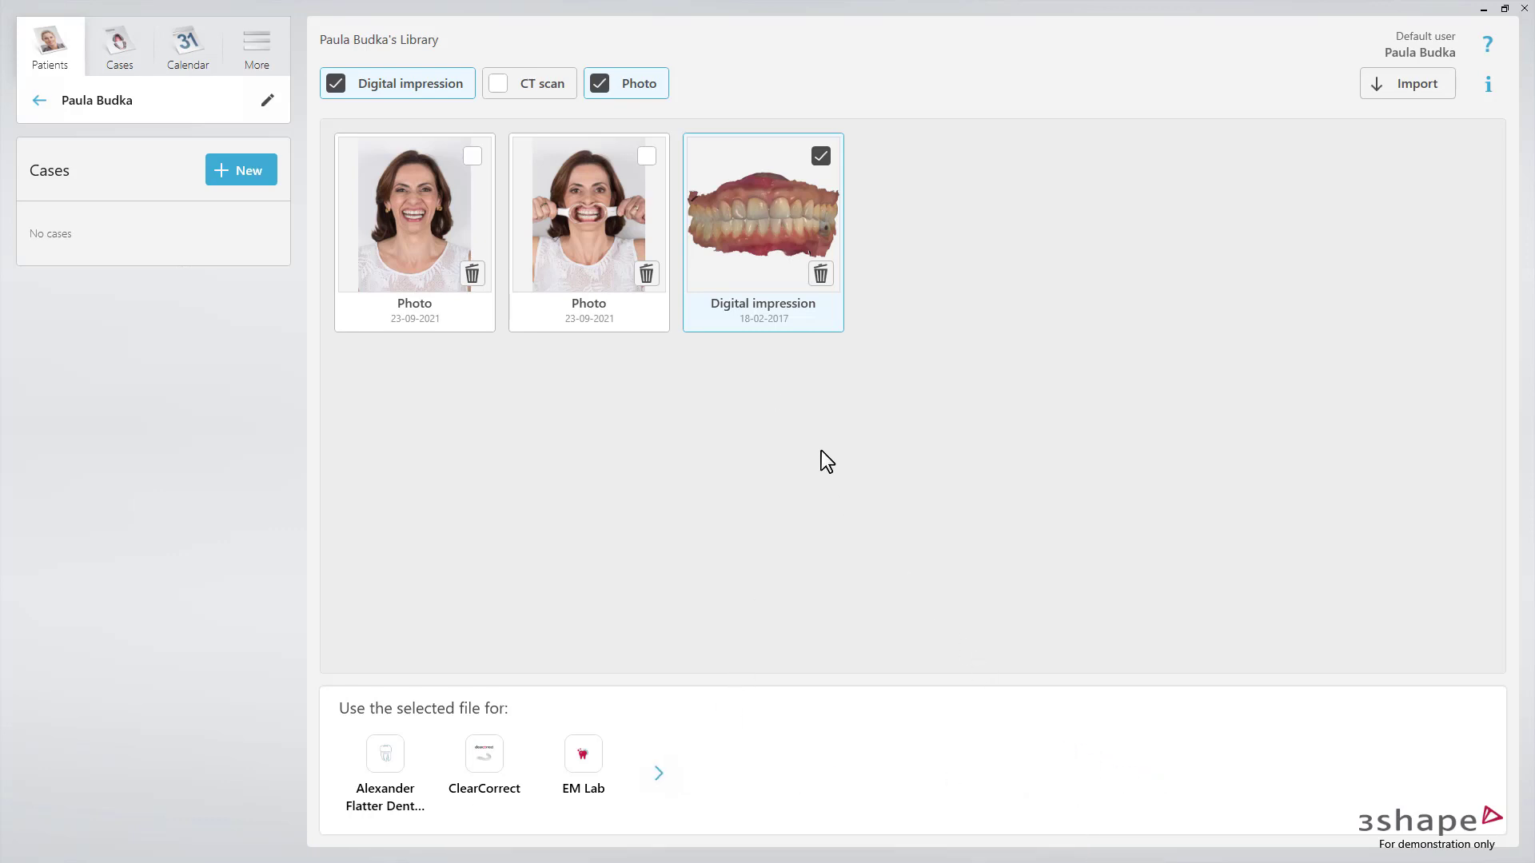
{"action": "left_click", "coordinate": [241, 180]}
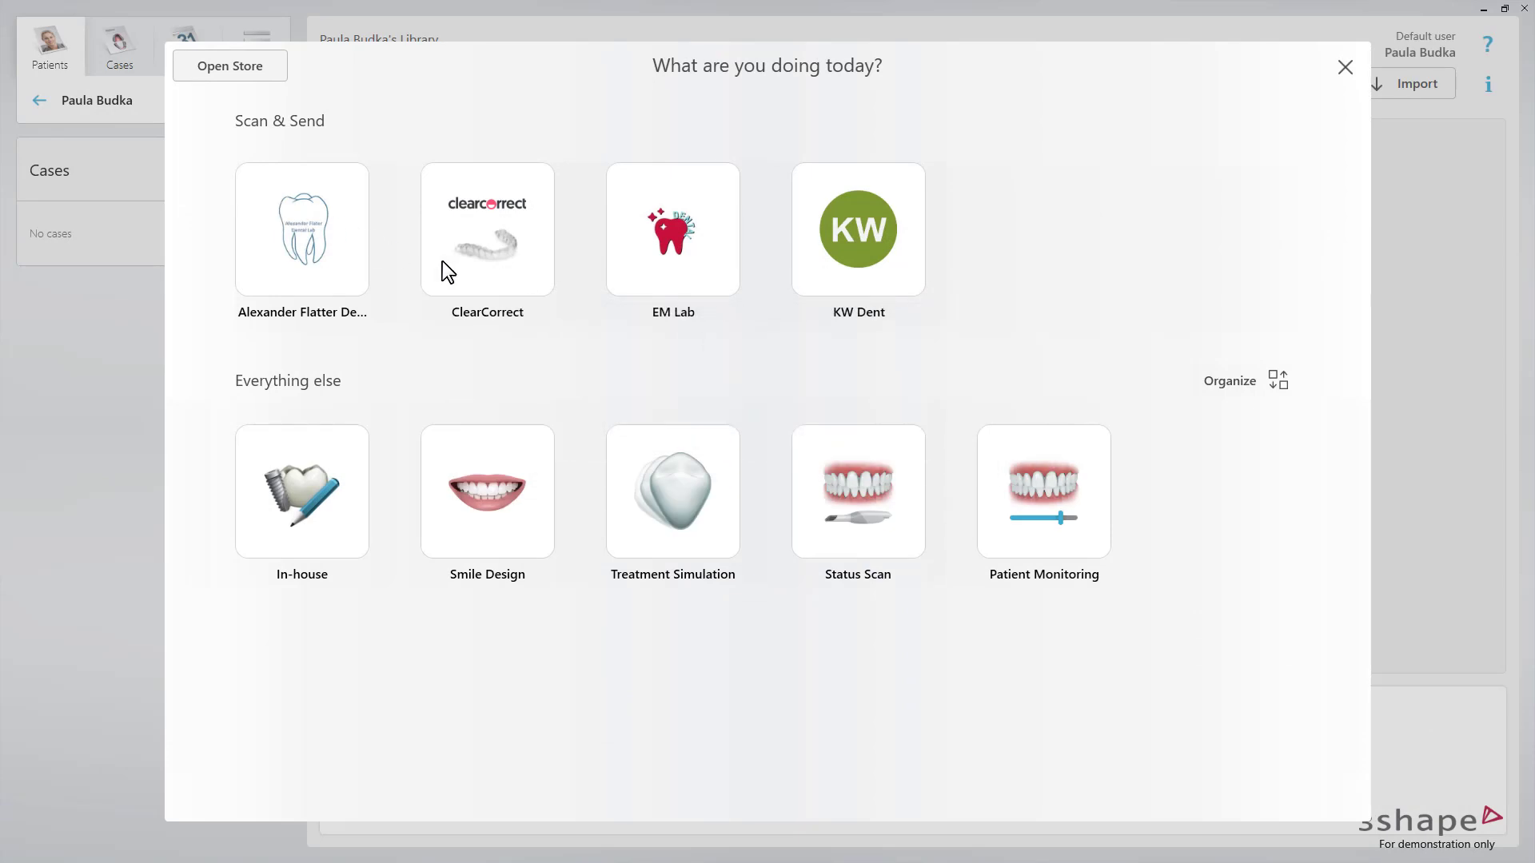
- Move Patient Monitoring earlier and group Treatment Simulation with Smile Design
{"action": "left_click", "coordinate": [1231, 382]}
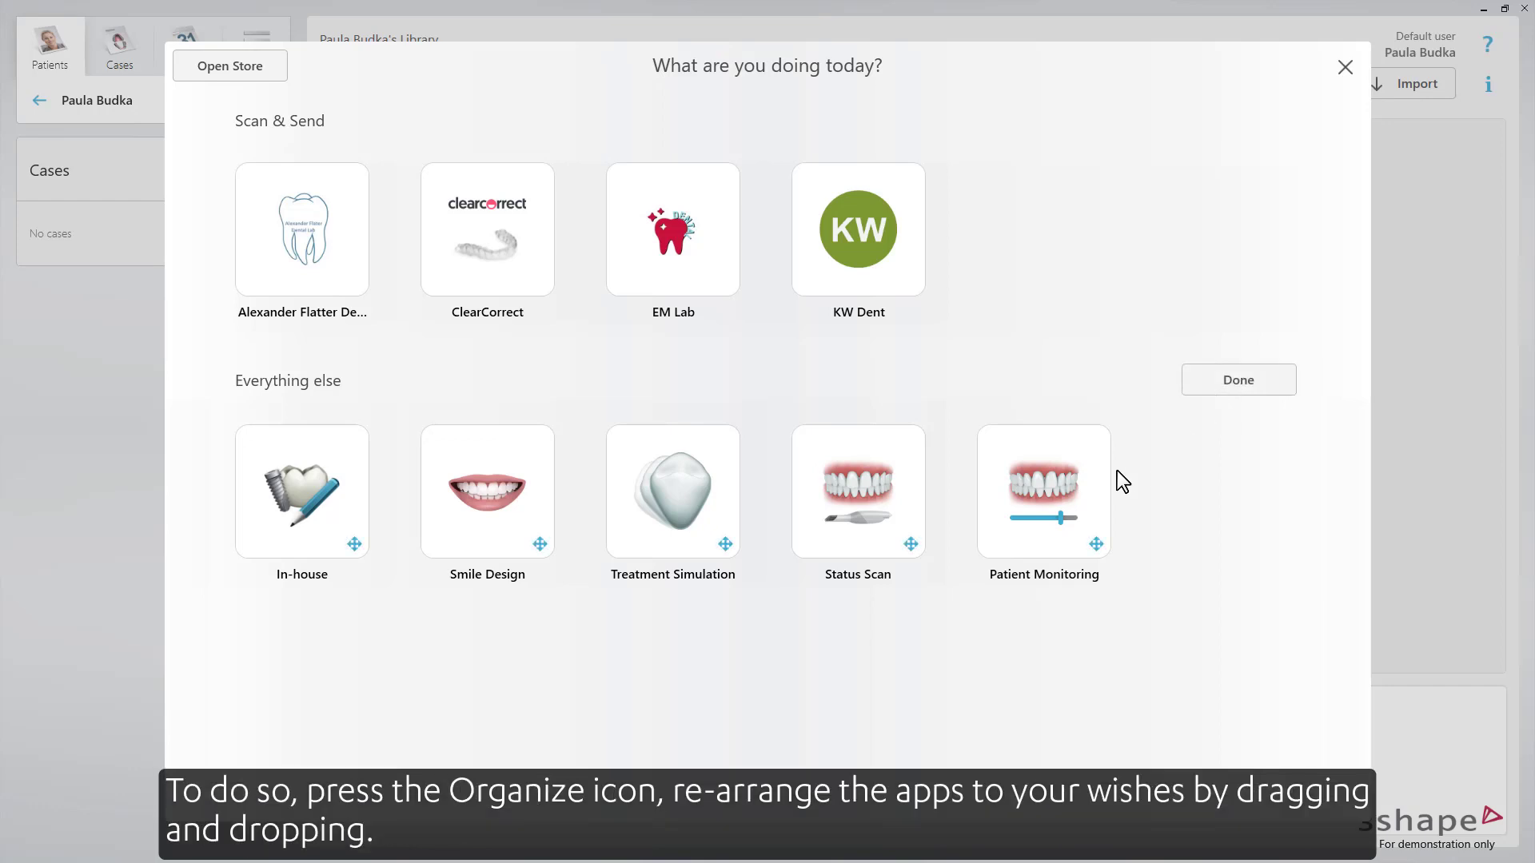
{"action": "left_click_drag", "start_coordinate": [1067, 482], "coordinate": [895, 511]}
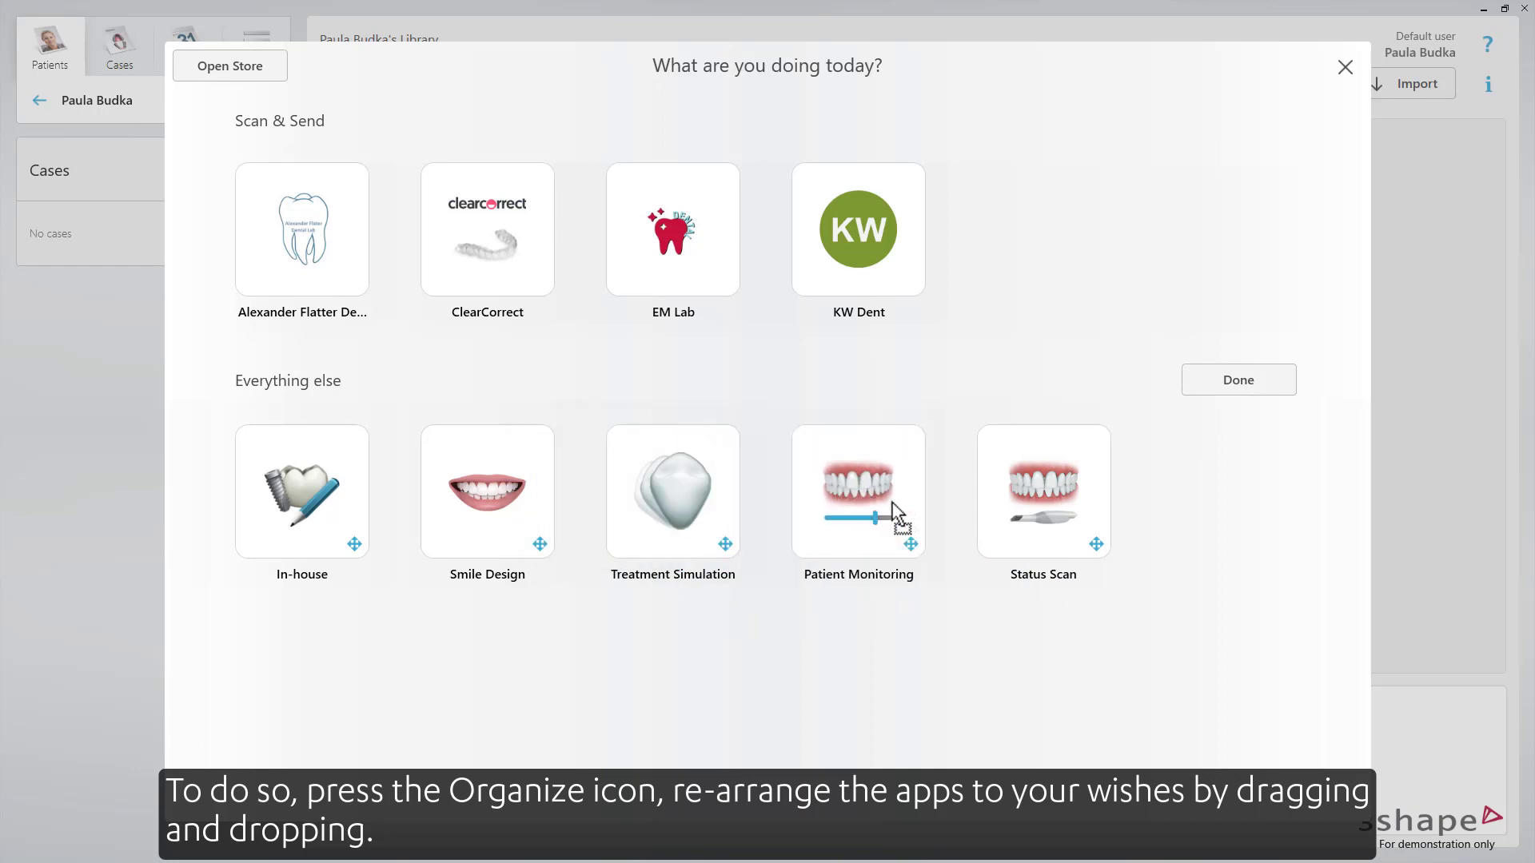
{"action": "left_click_drag", "start_coordinate": [659, 494], "coordinate": [814, 517]}
{"action": "left_click_drag", "start_coordinate": [441, 515], "coordinate": [464, 504]}
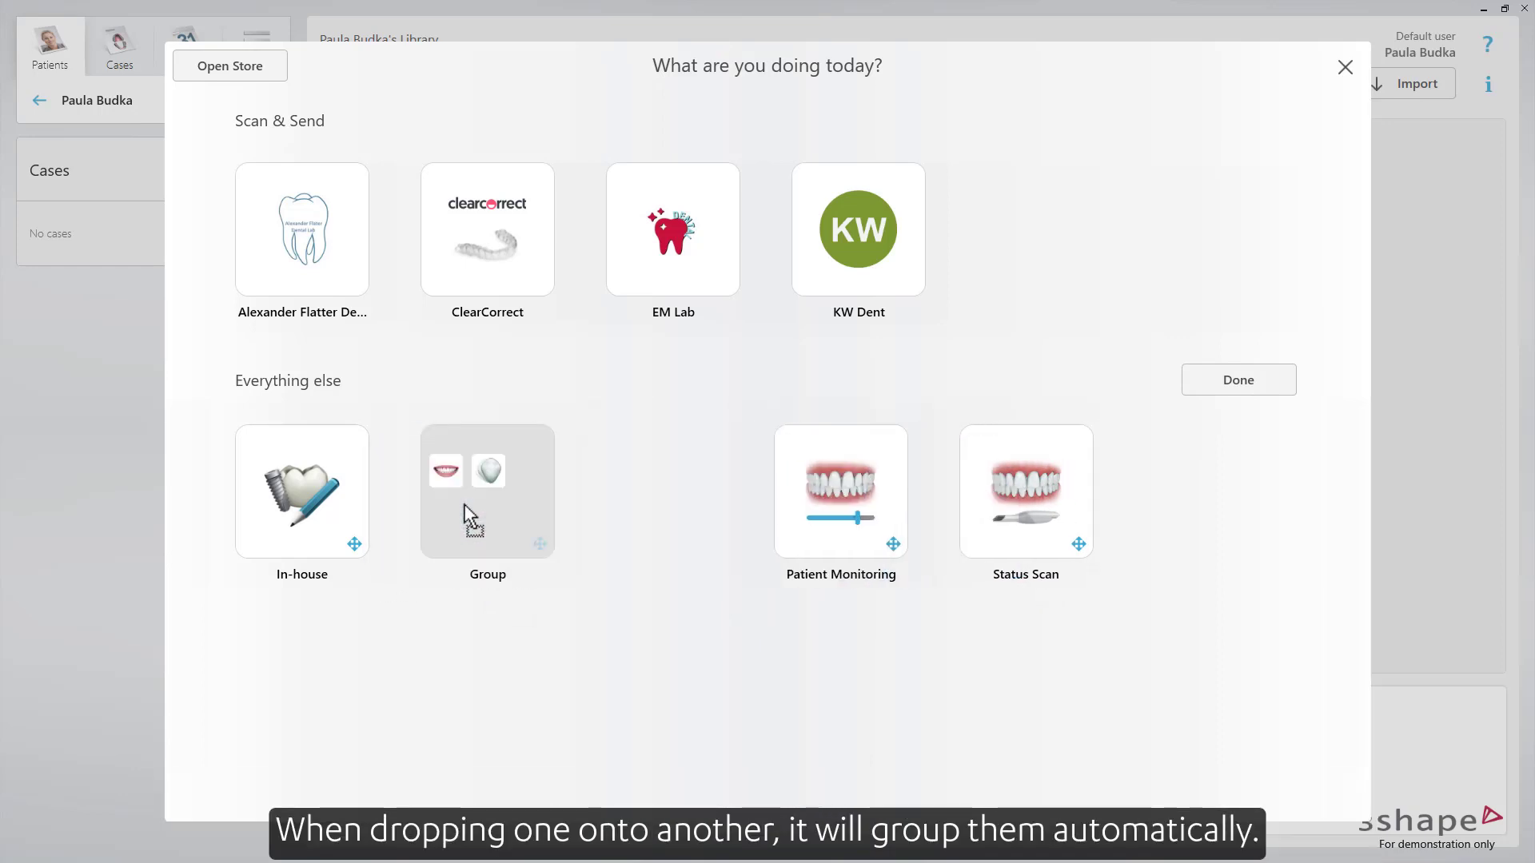
- Rename the new app group to 'Engagement apps'
{"action": "left_click", "coordinate": [480, 517]}
{"action": "left_click", "coordinate": [722, 247]}
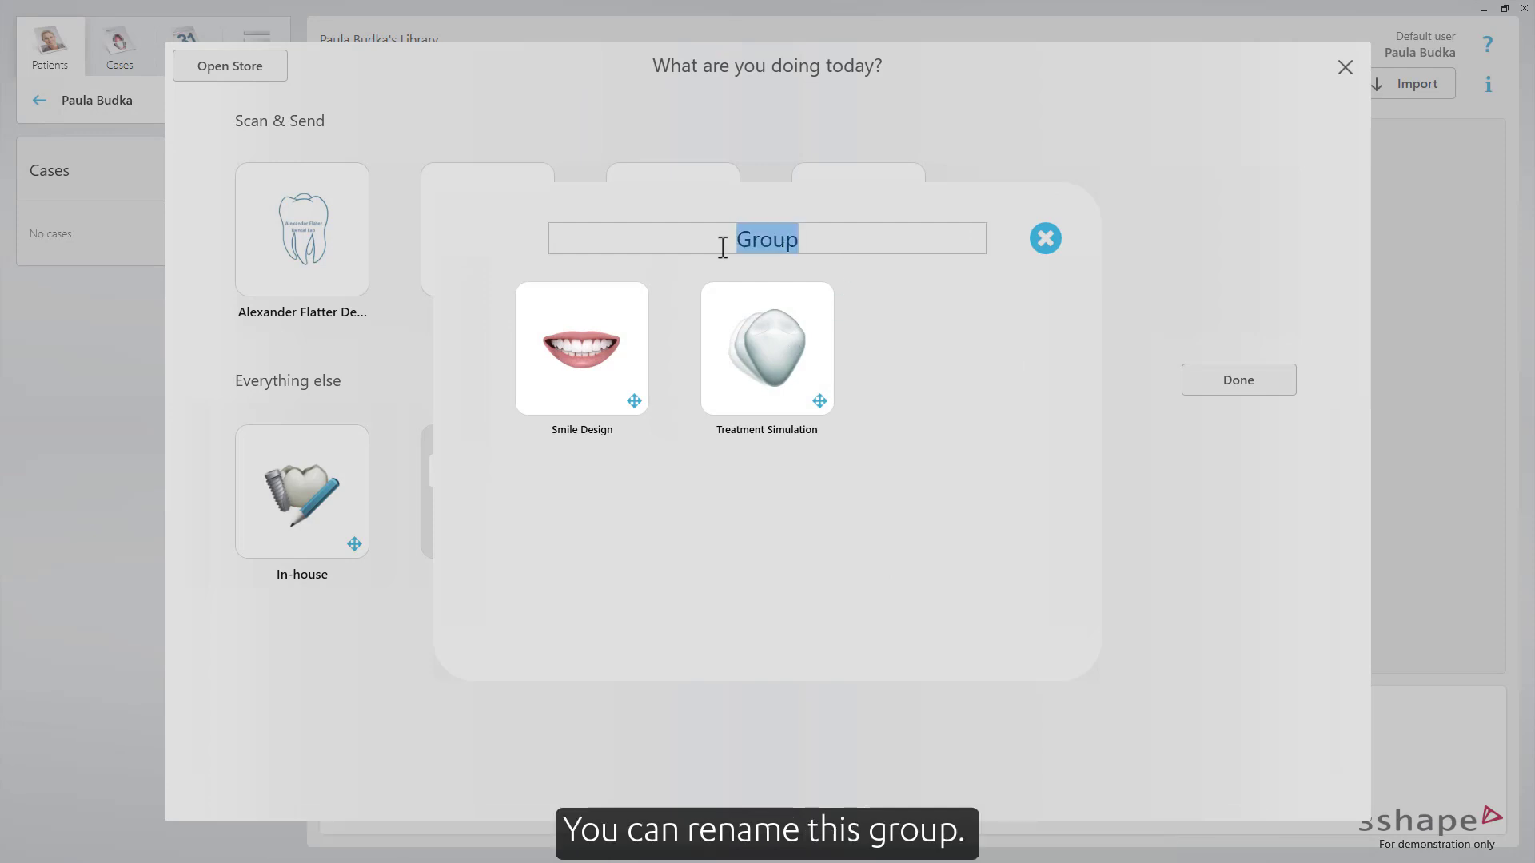
{"action": "type", "text": "Engagement apps"}
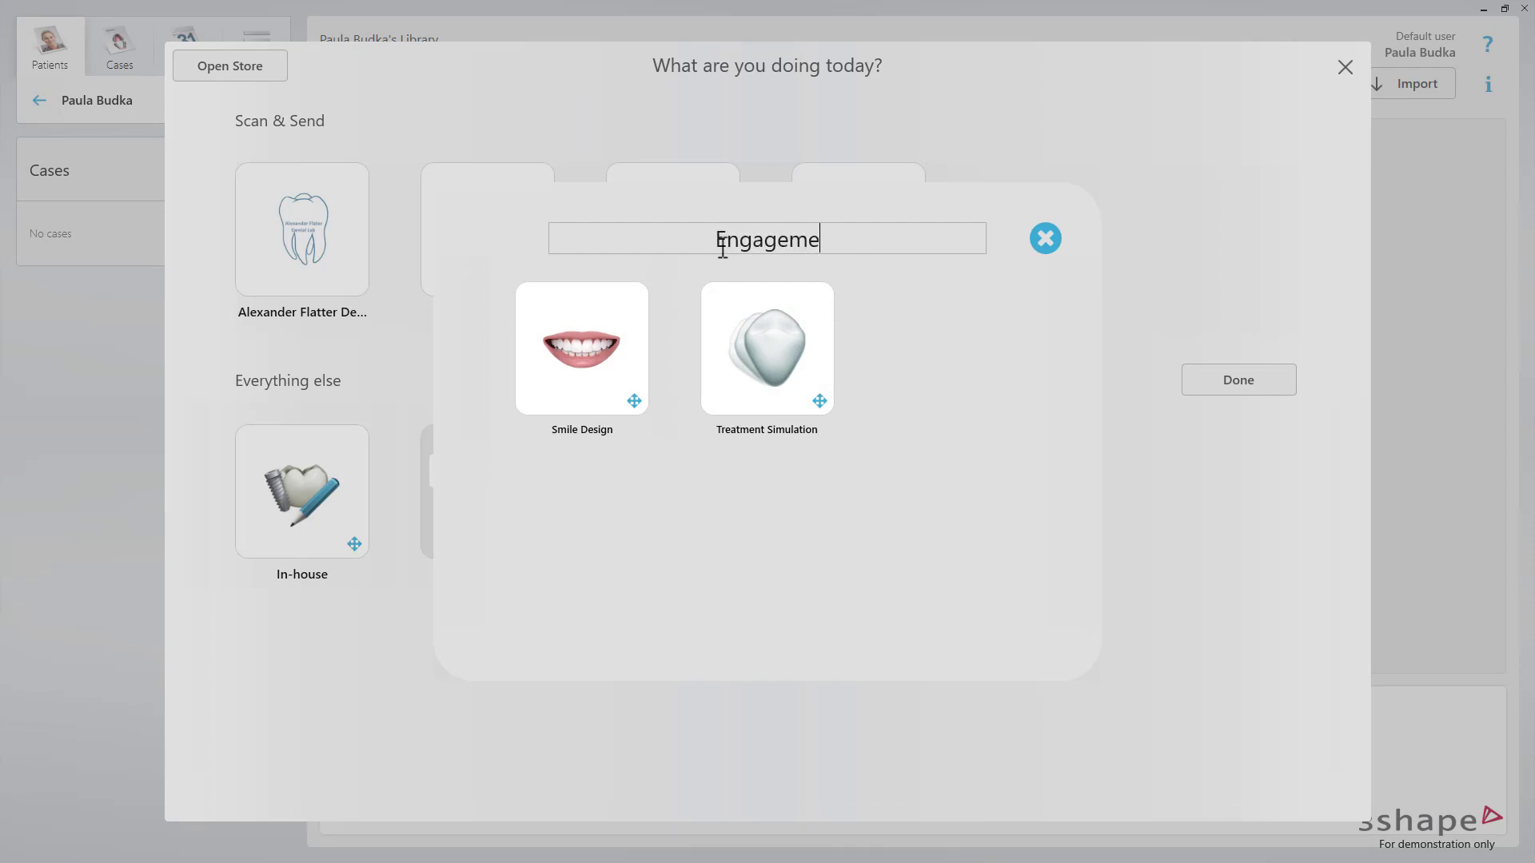
{"action": "left_click", "coordinate": [1044, 240]}
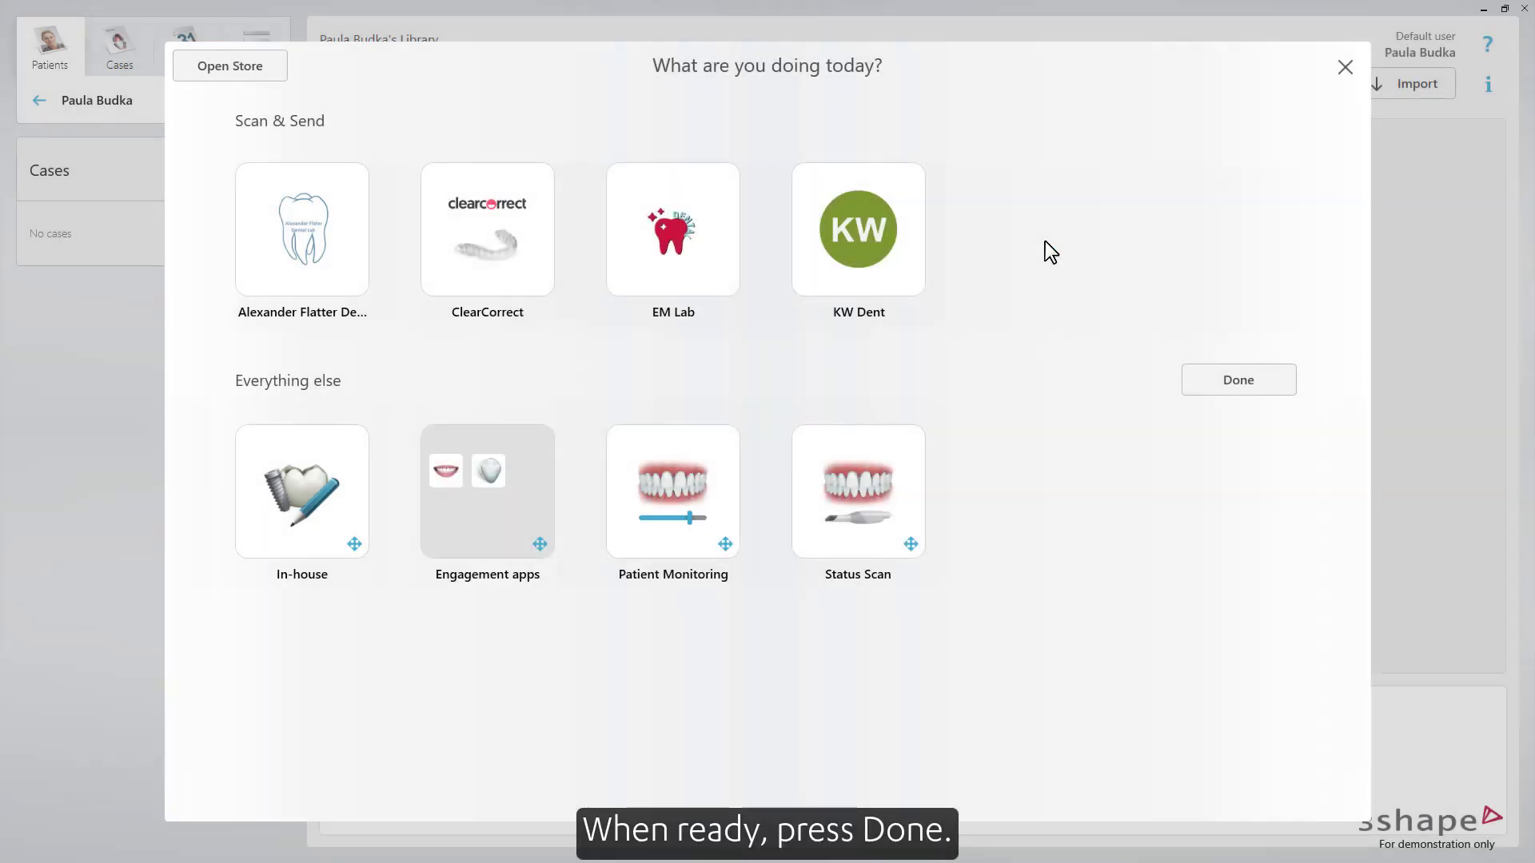
- Finish organizing, create a Status Scan case, view its scan, and return to the patient page
{"action": "left_click", "coordinate": [1221, 377]}
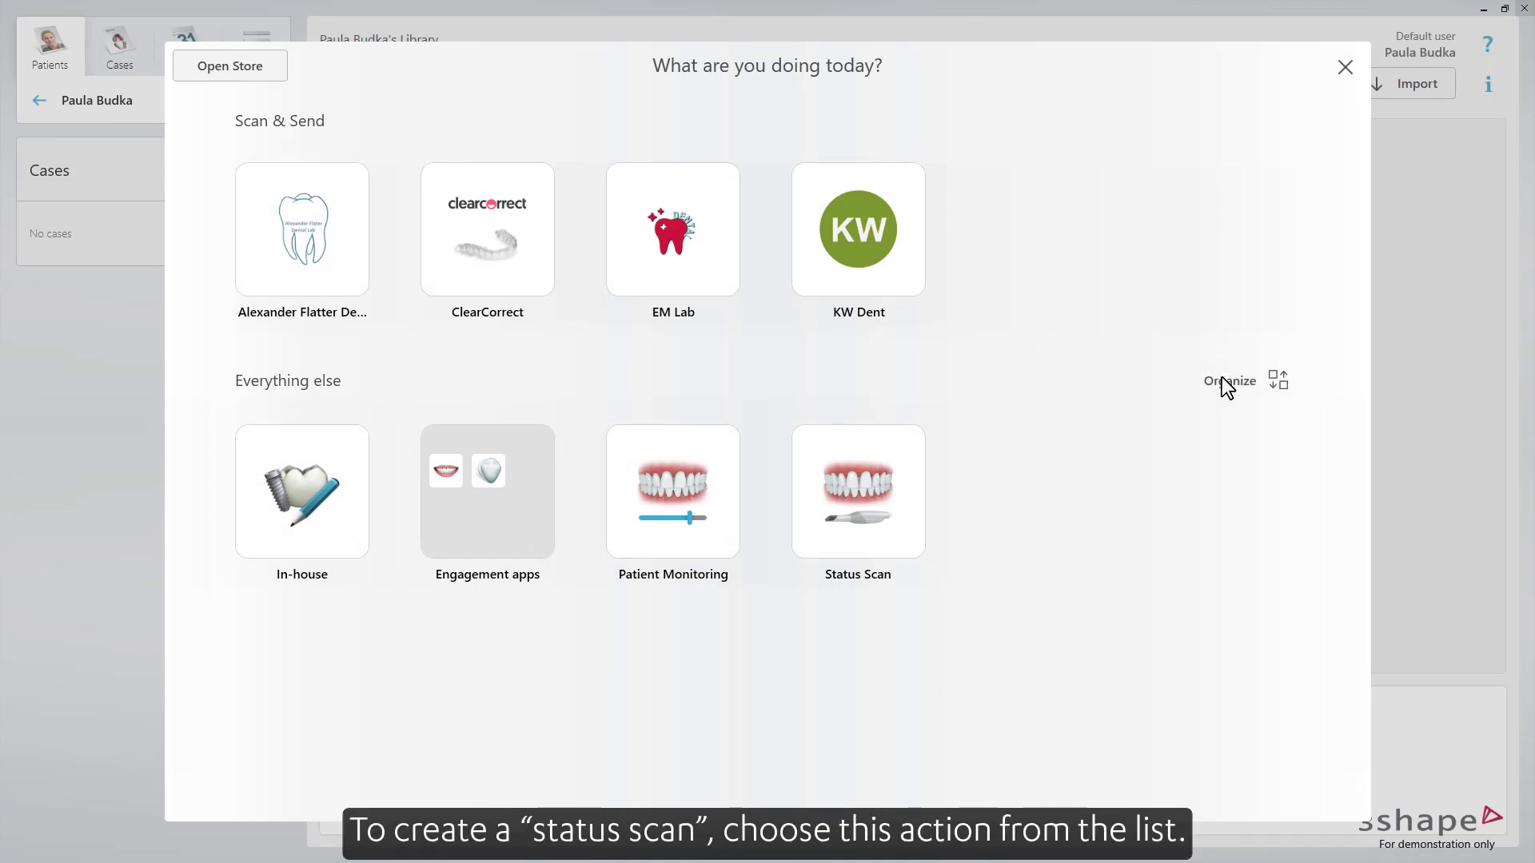
{"action": "left_click", "coordinate": [881, 478]}
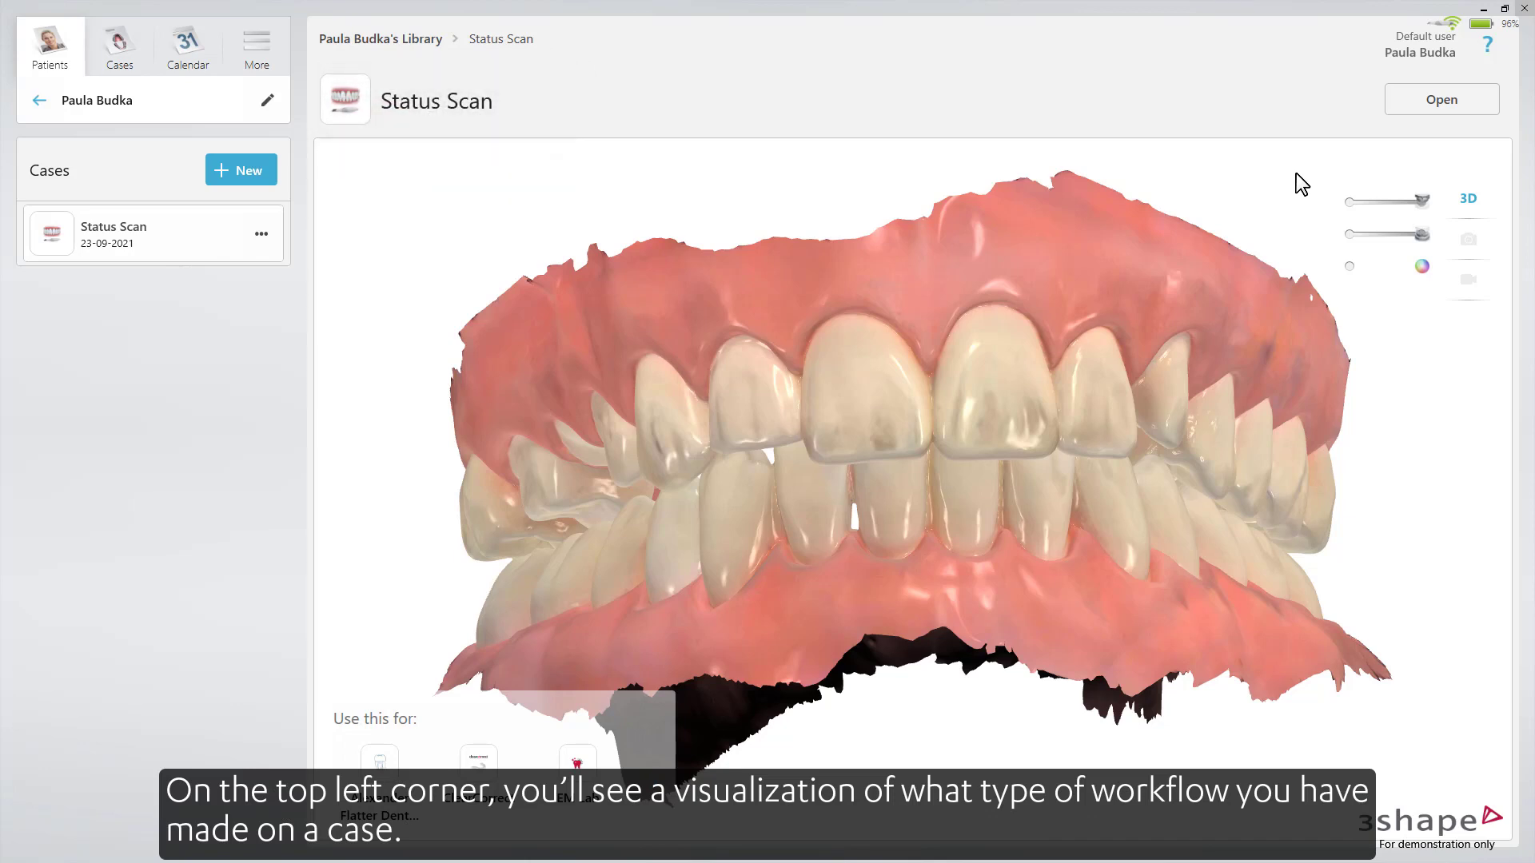
{"action": "left_click", "coordinate": [1432, 104]}
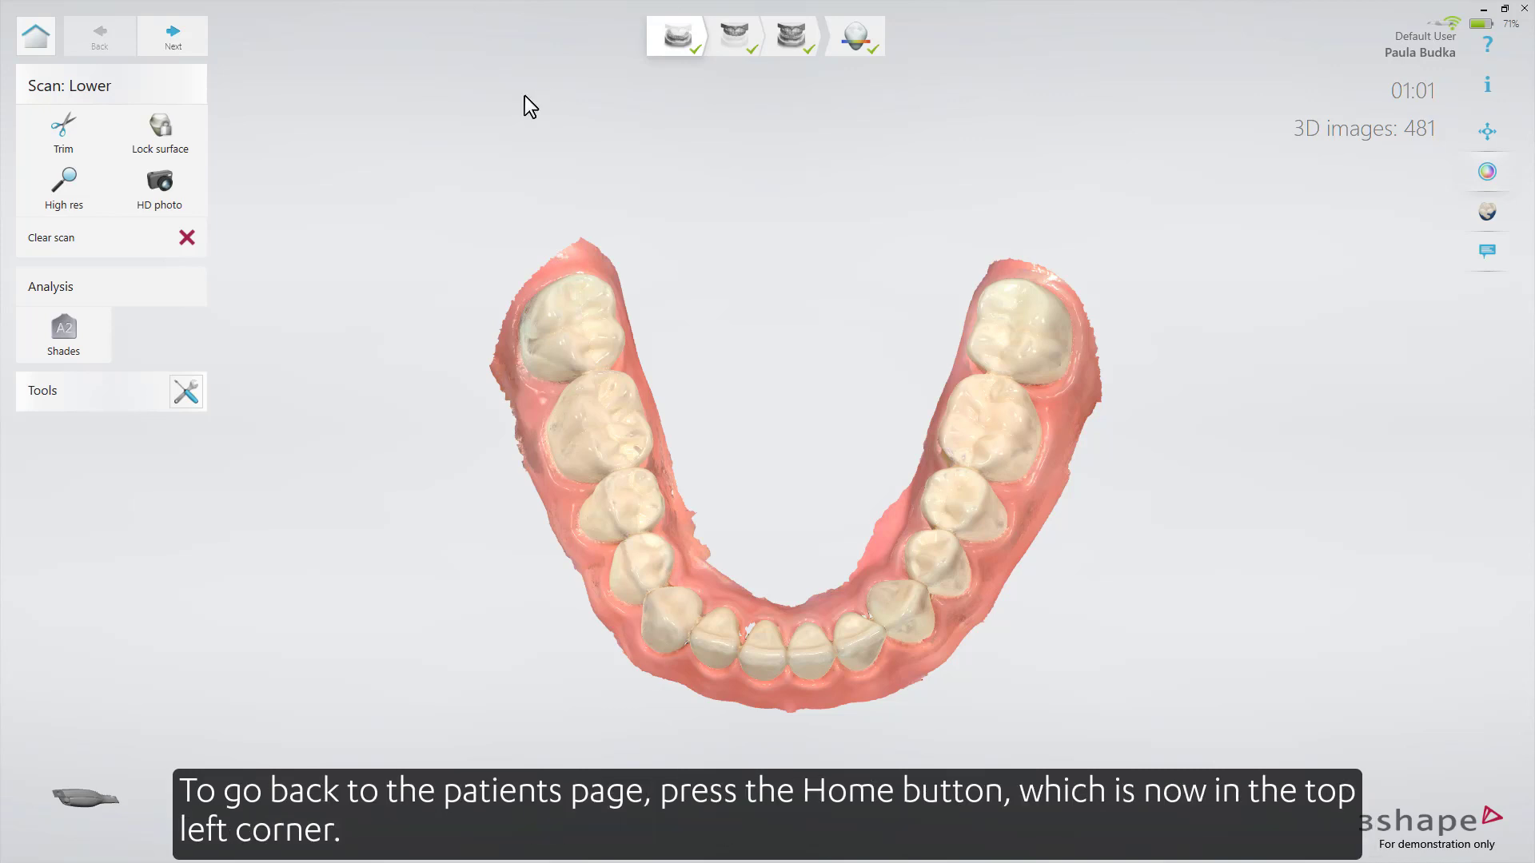
{"action": "left_click", "coordinate": [24, 44]}
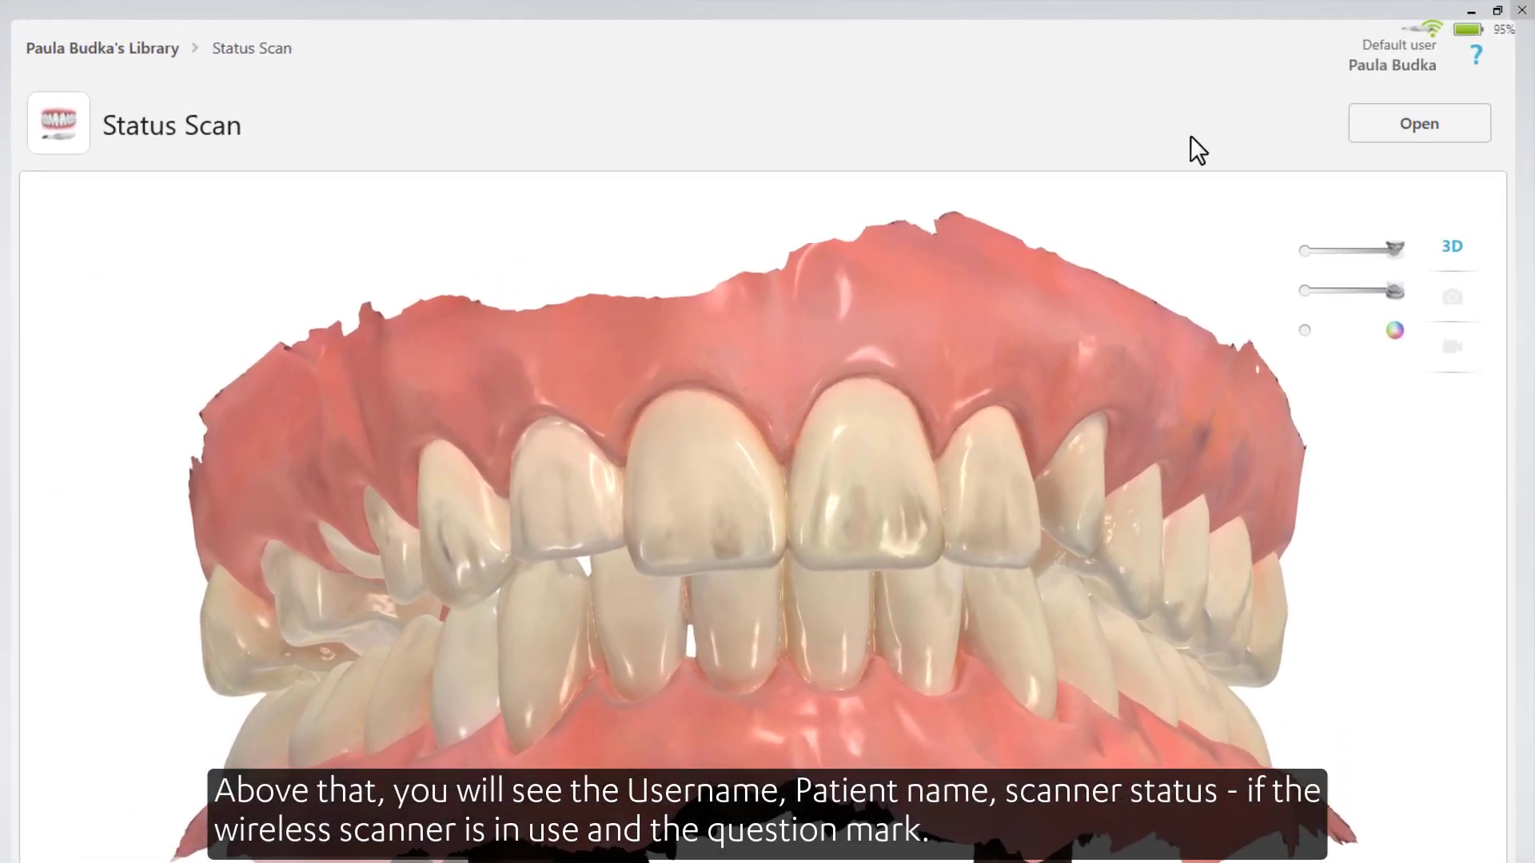
{"action": "left_click", "coordinate": [1476, 54]}
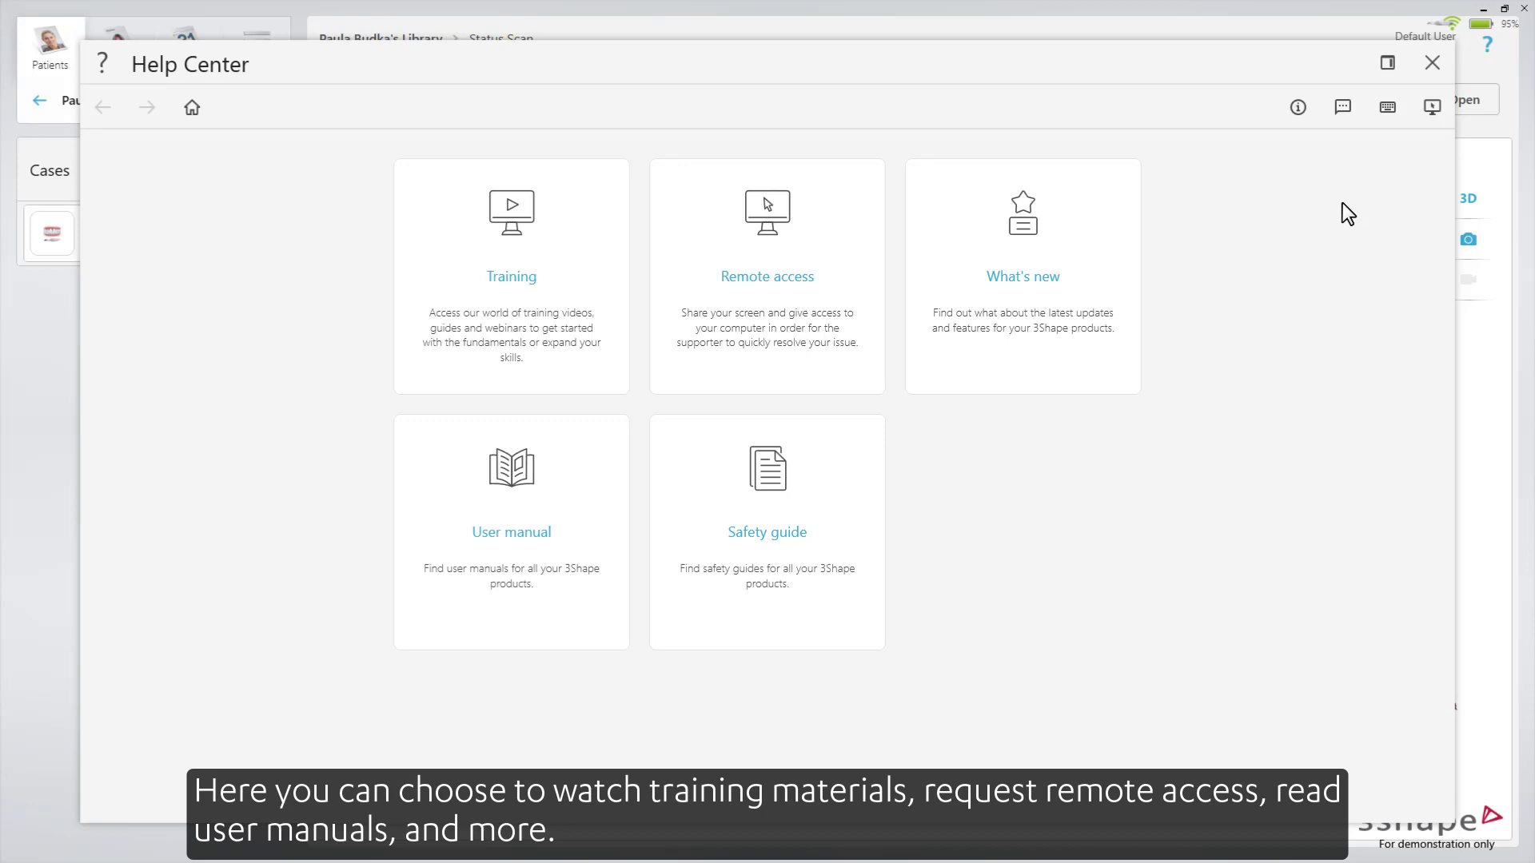
{"action": "left_click", "coordinate": [1436, 64]}
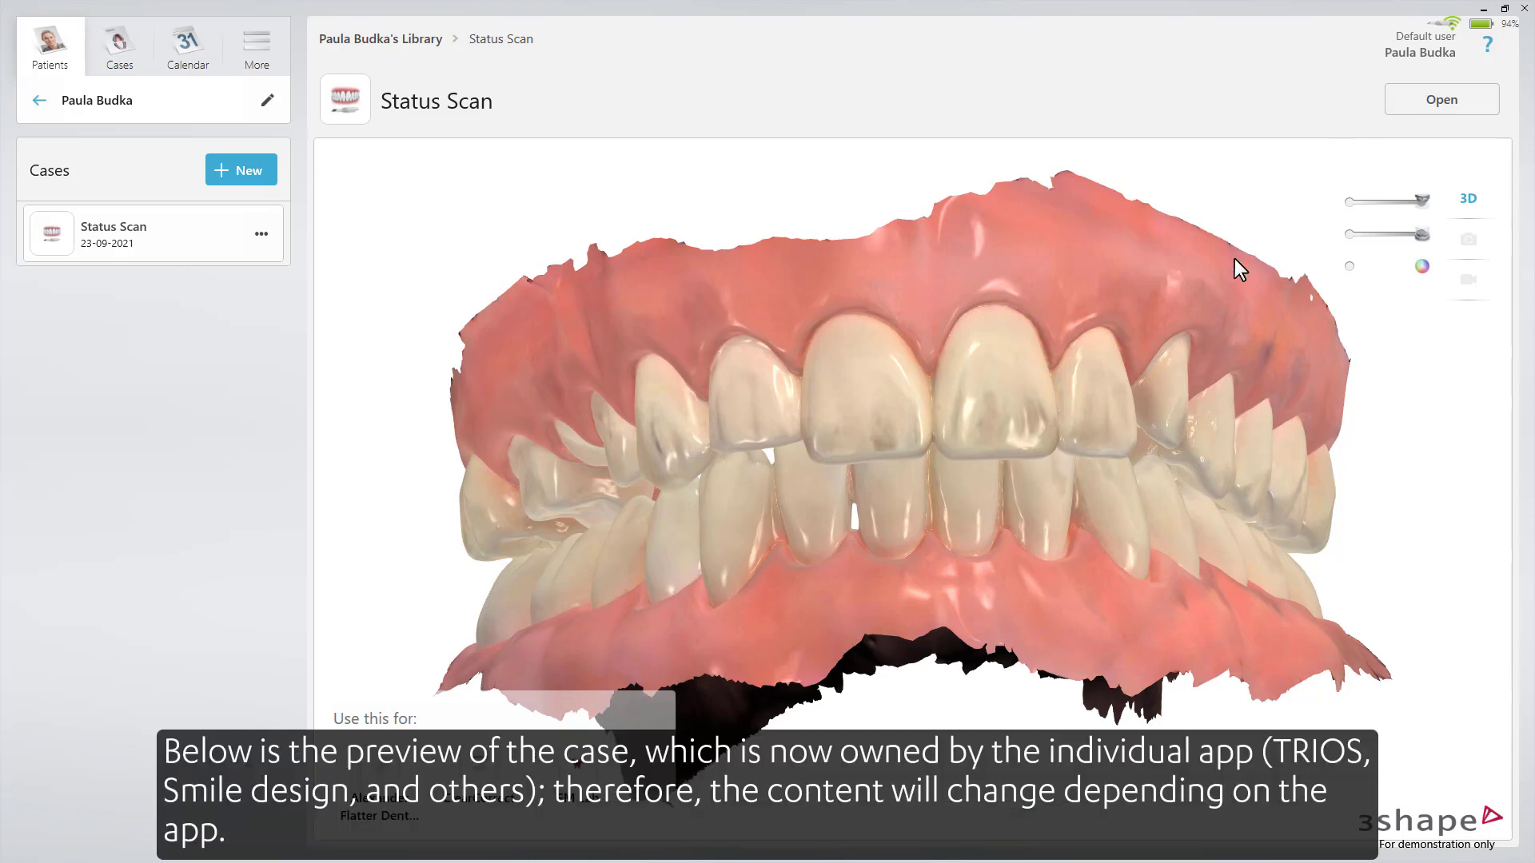
- Zoom out and slightly rotate the Status Scan model, then expand and collapse its workflow list
{"action": "scroll", "coordinate": [960, 444], "scroll_direction": "down", "scroll_amount": 3}
{"action": "mouse_move", "coordinate": [960, 444]}
{"action": "left_mouse_down"}
{"action": "mouse_move", "coordinate": [934, 438]}
{"action": "mouse_move", "coordinate": [877, 476]}
{"action": "mouse_move", "coordinate": [988, 455]}
{"action": "left_mouse_up"}
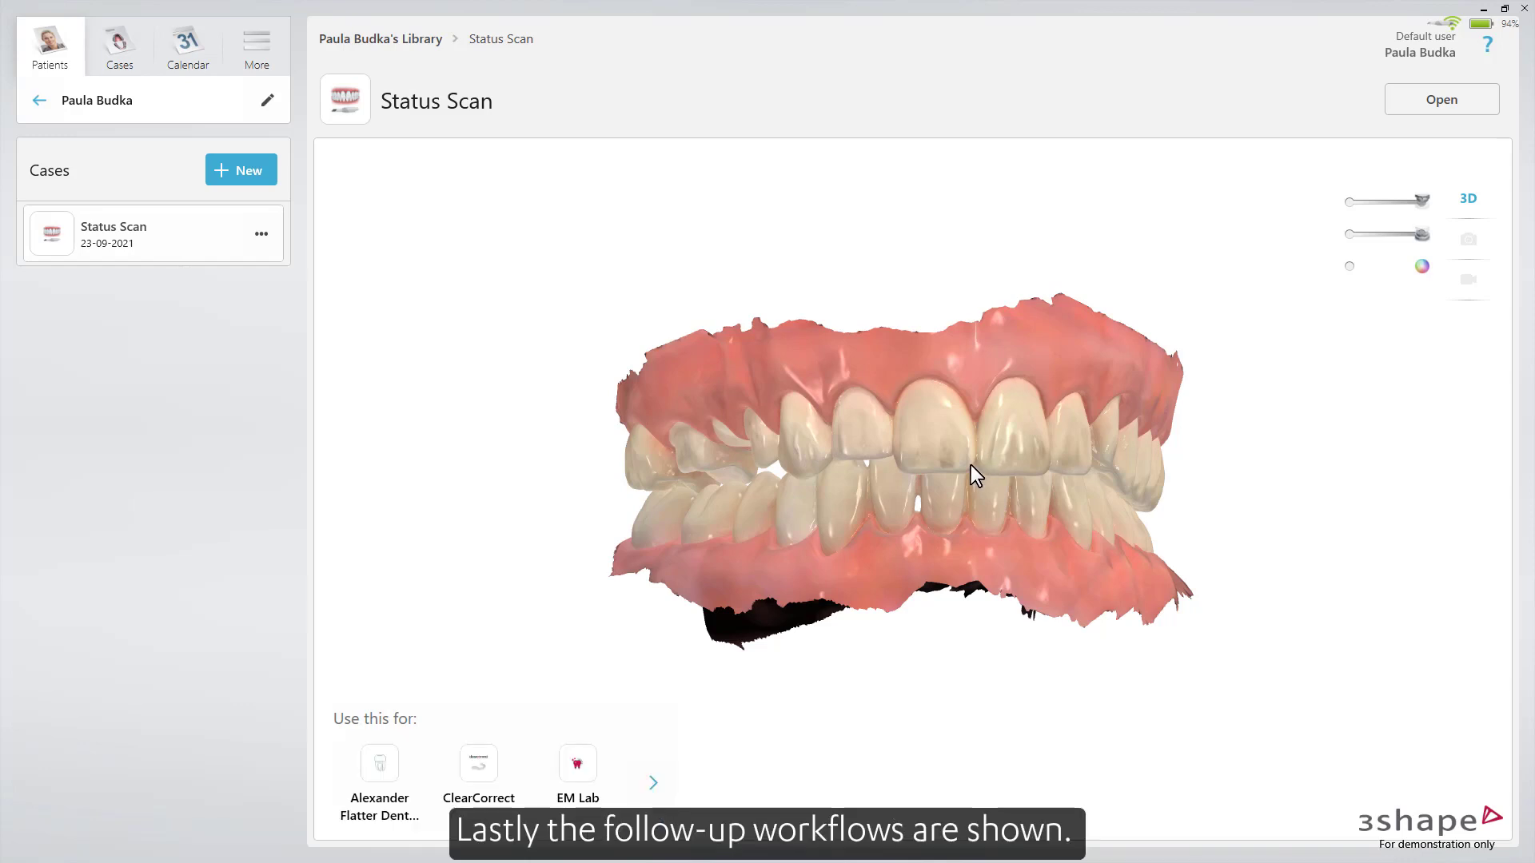
{"action": "left_click", "coordinate": [652, 782]}
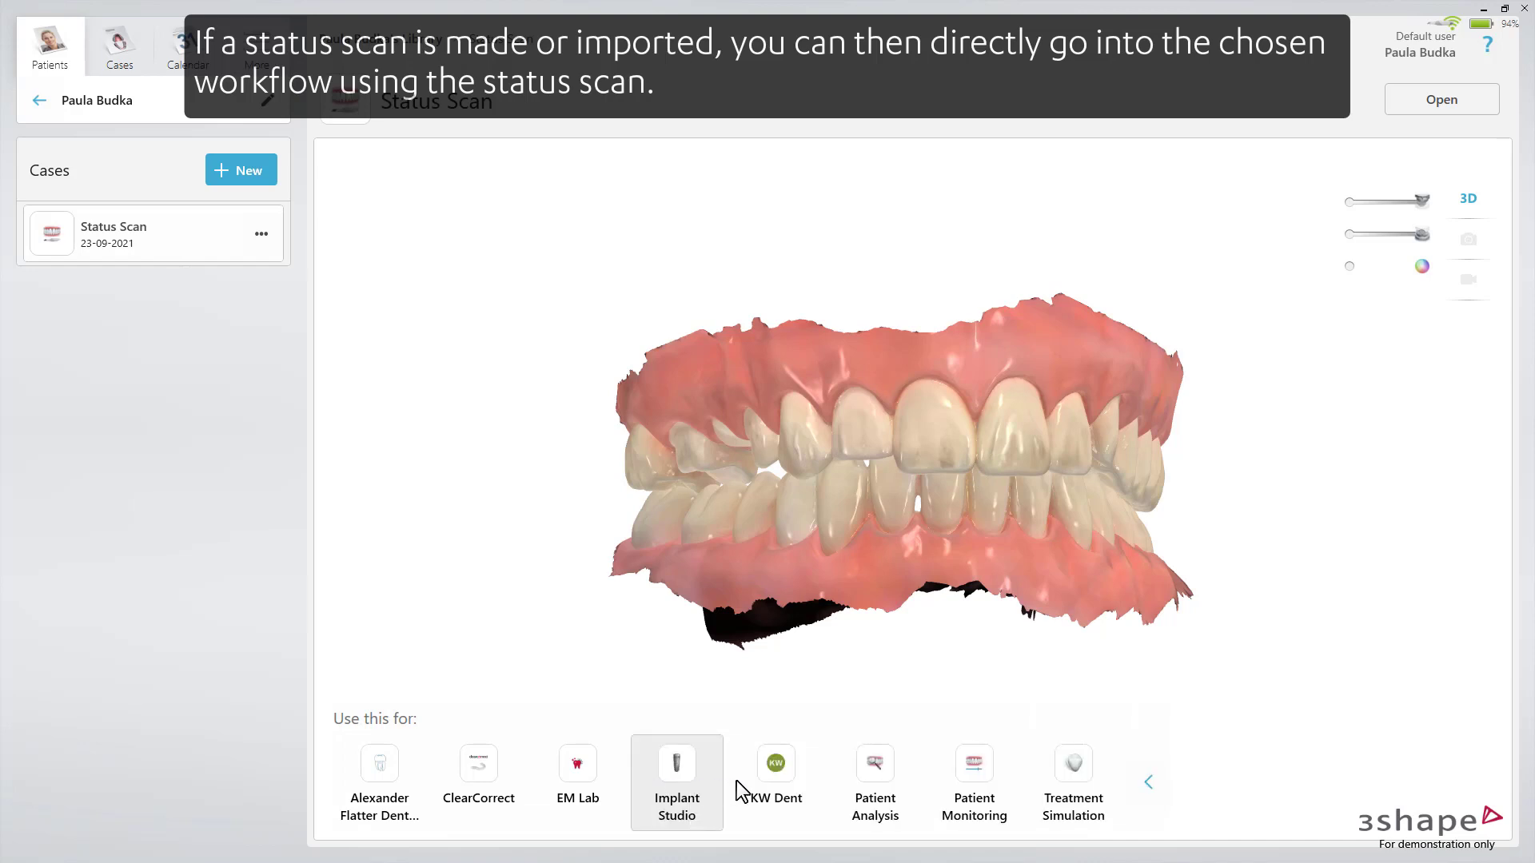
{"action": "left_click", "coordinate": [1148, 782]}
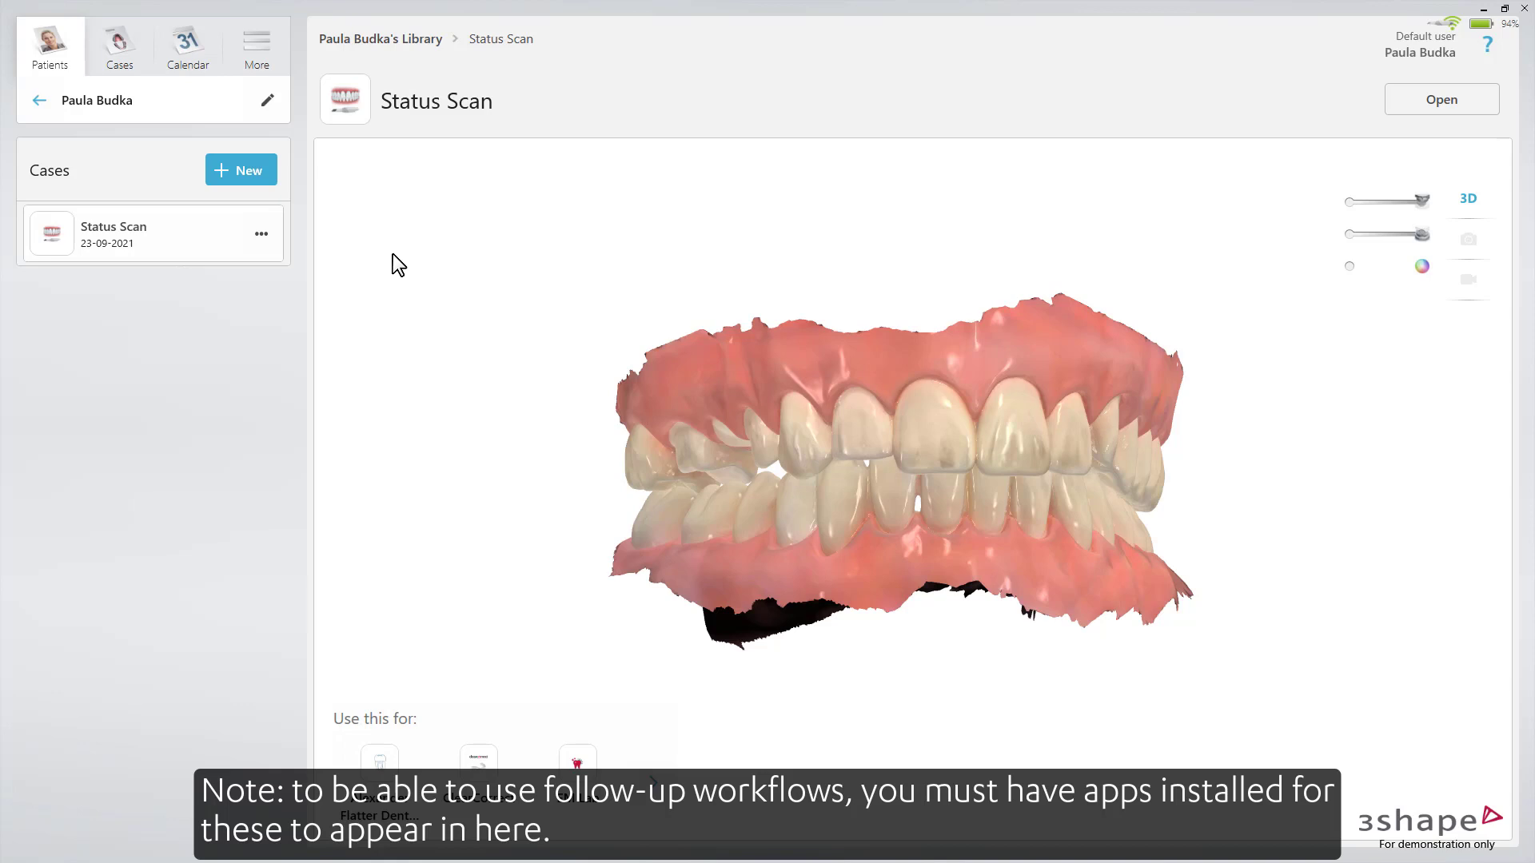
- Open the Cases list, start a new case for a patient, then cancel the workflow chooser
{"action": "left_click", "coordinate": [102, 40]}
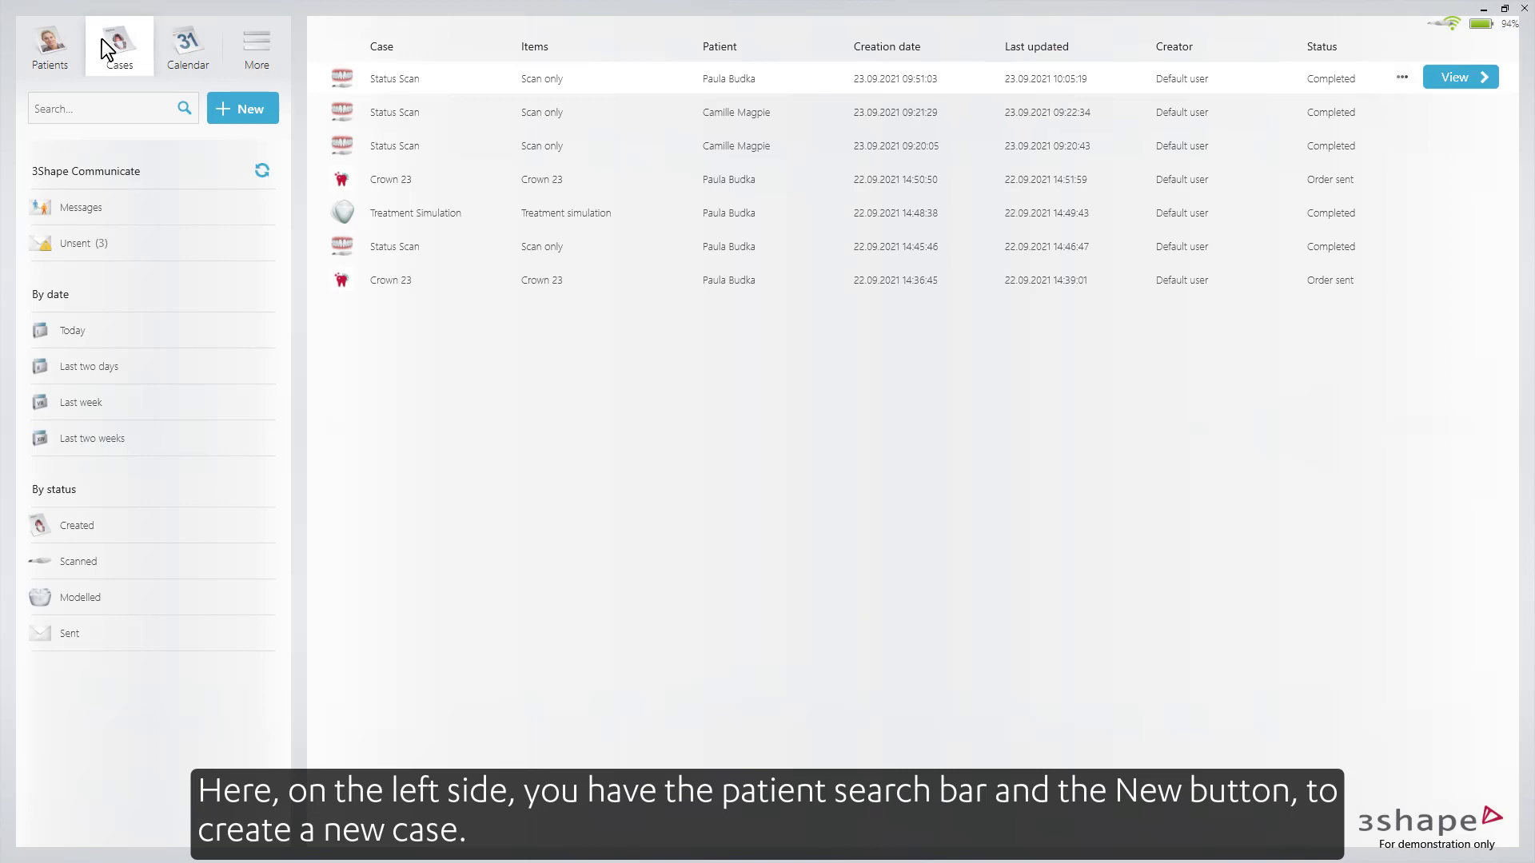
{"action": "left_click", "coordinate": [232, 113]}
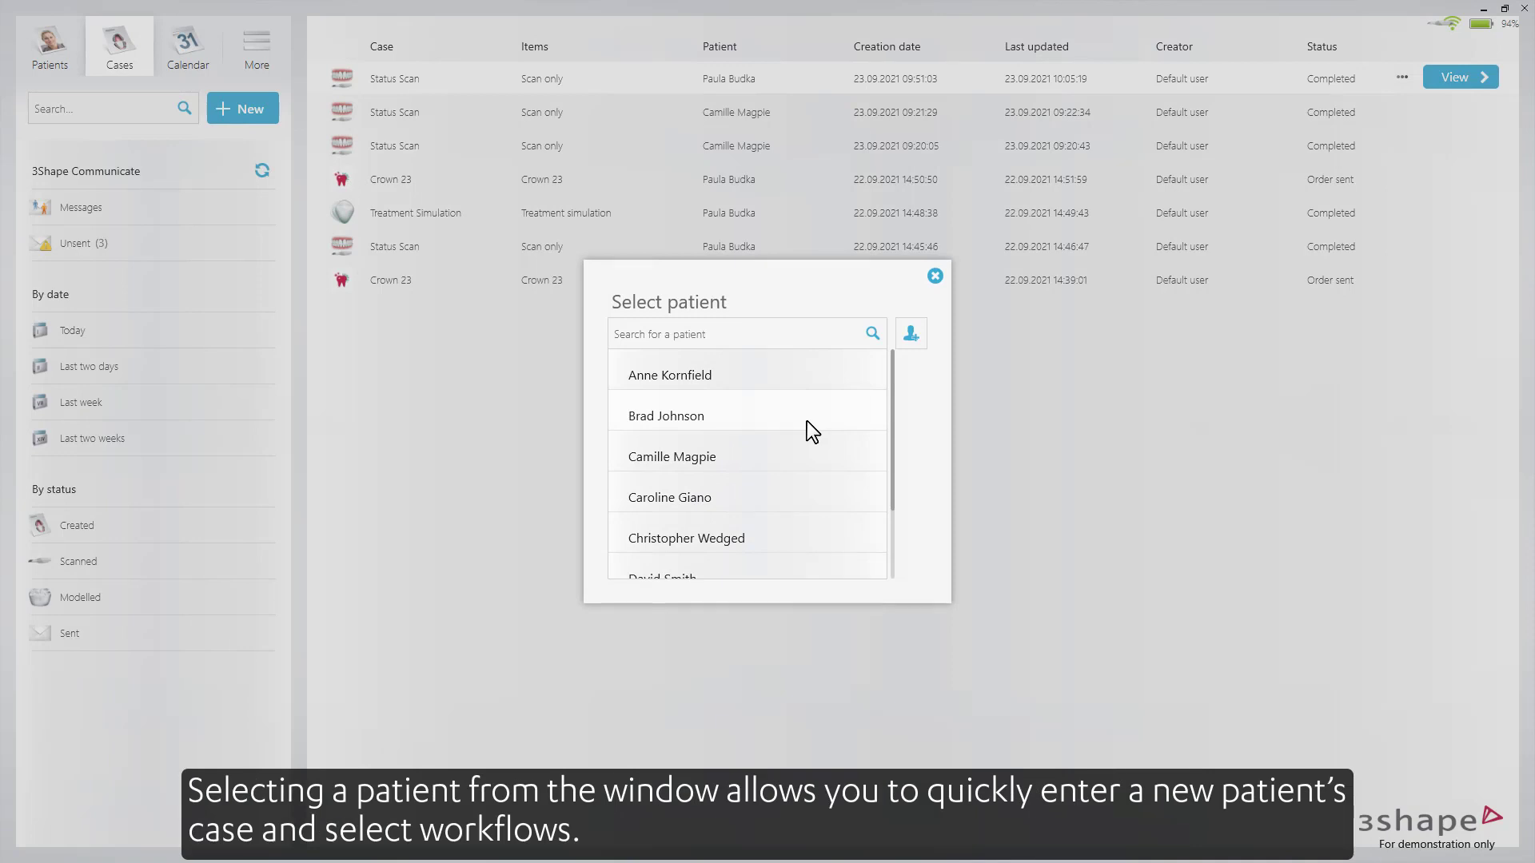
{"action": "left_click", "coordinate": [807, 528]}
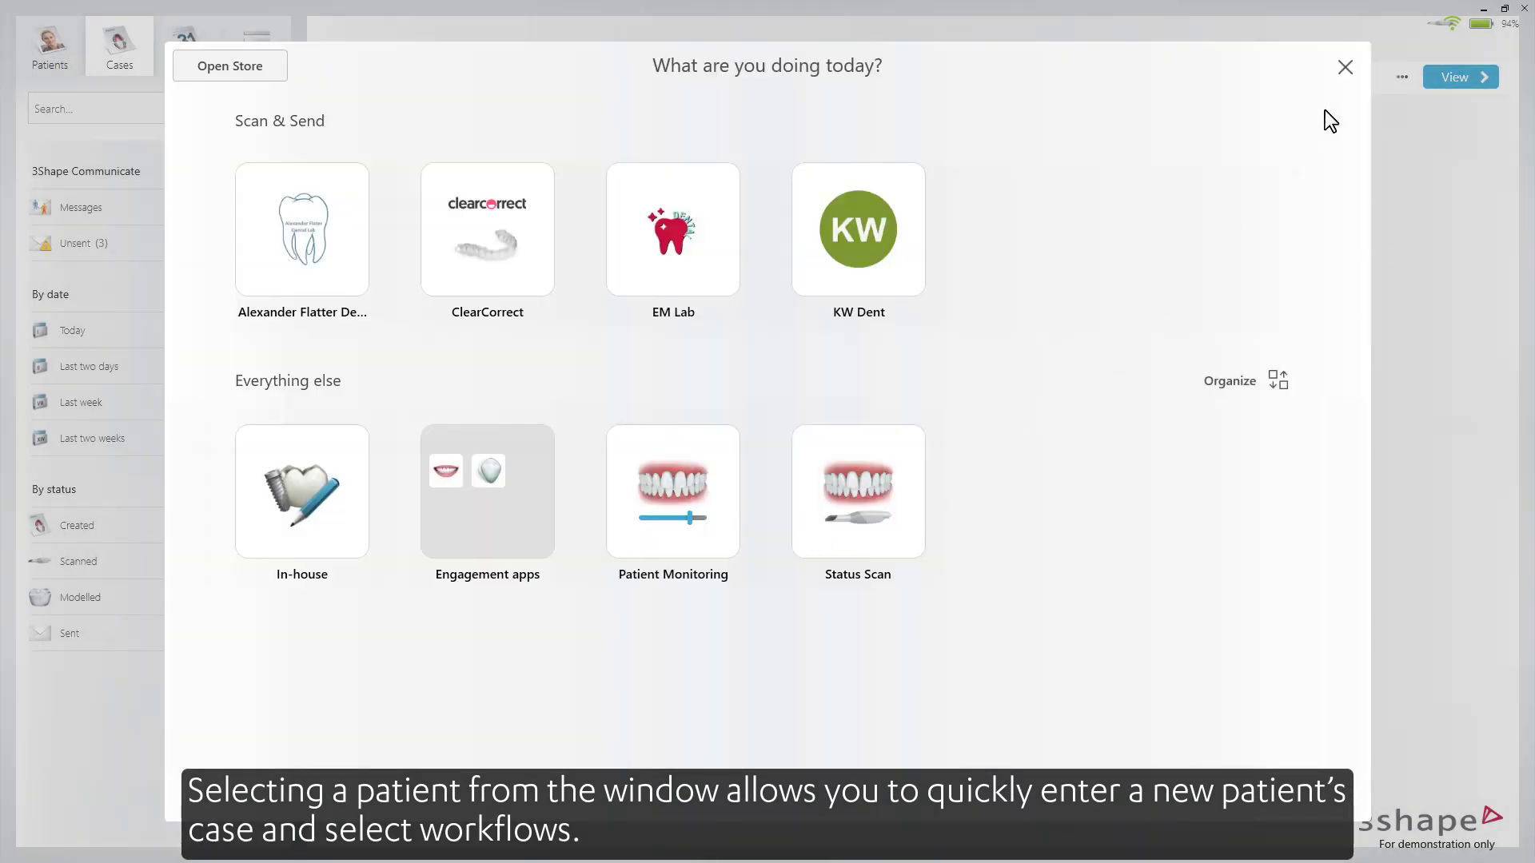
{"action": "left_click", "coordinate": [1346, 65]}
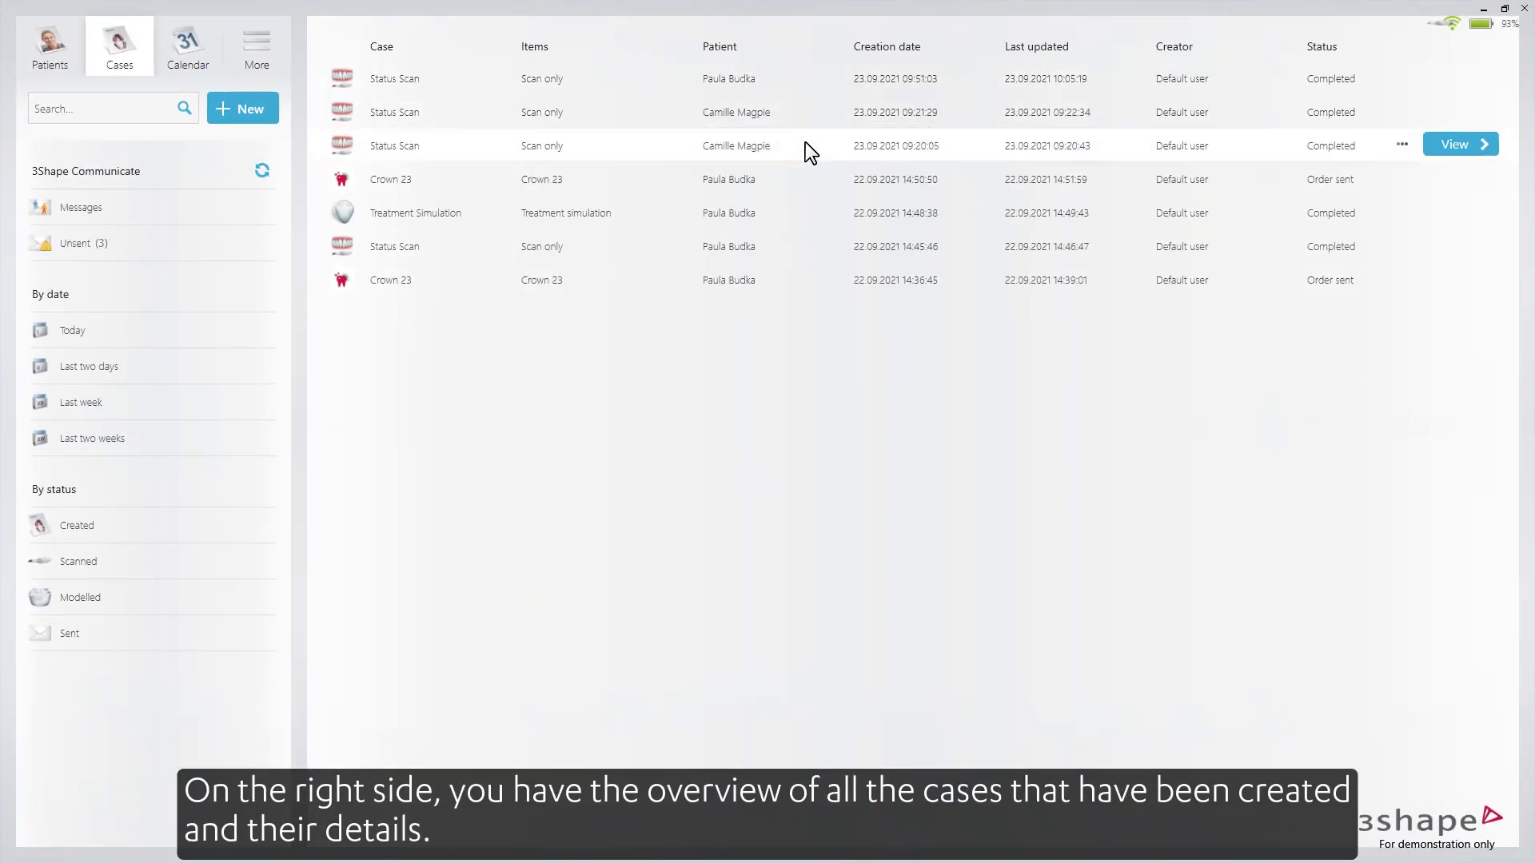
{"action": "left_click", "coordinate": [809, 115]}
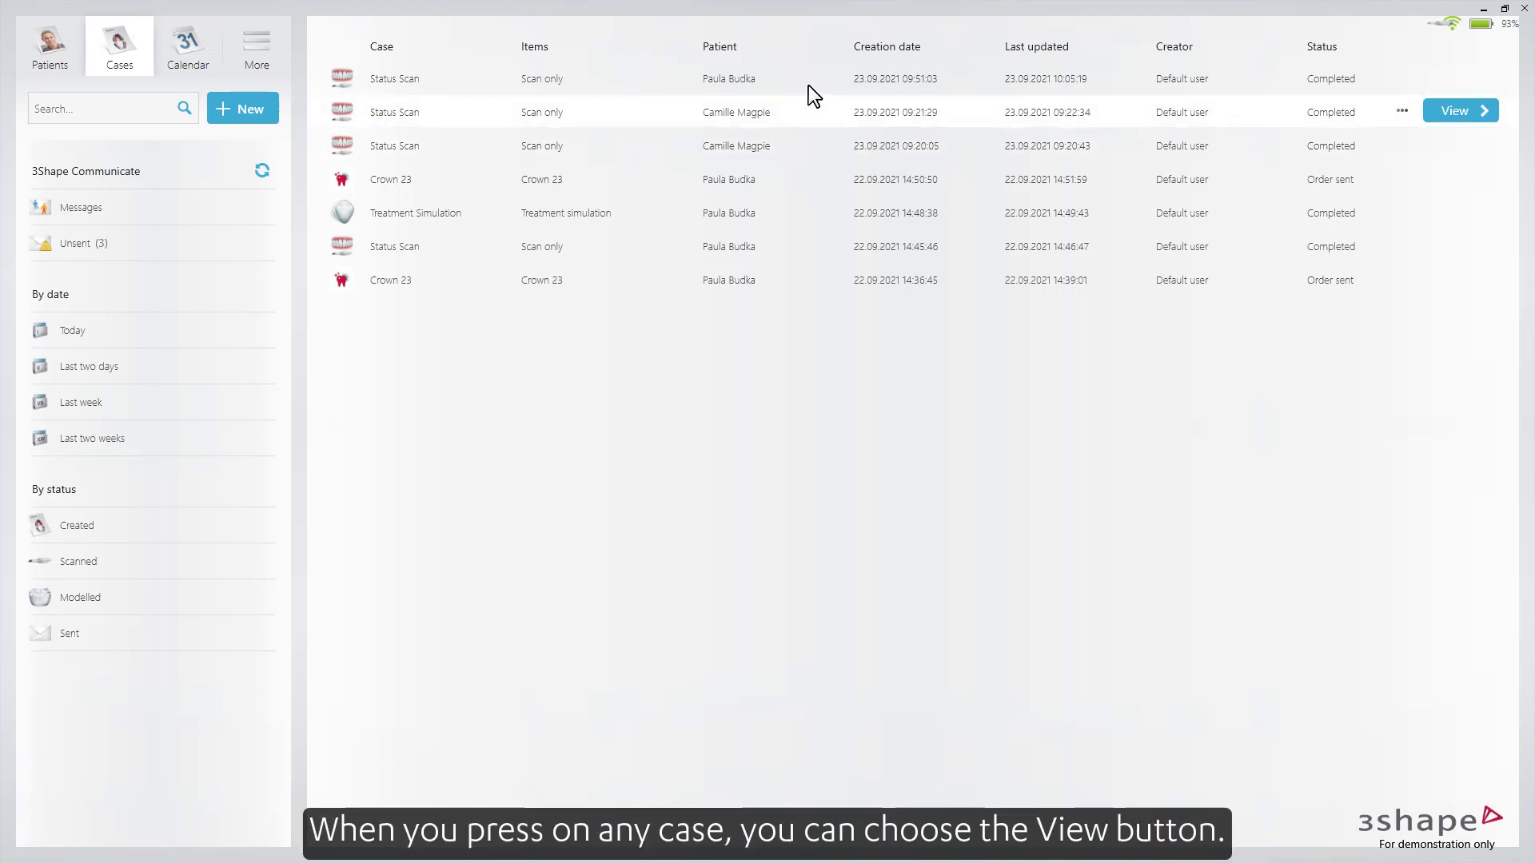
{"action": "left_click", "coordinate": [808, 84]}
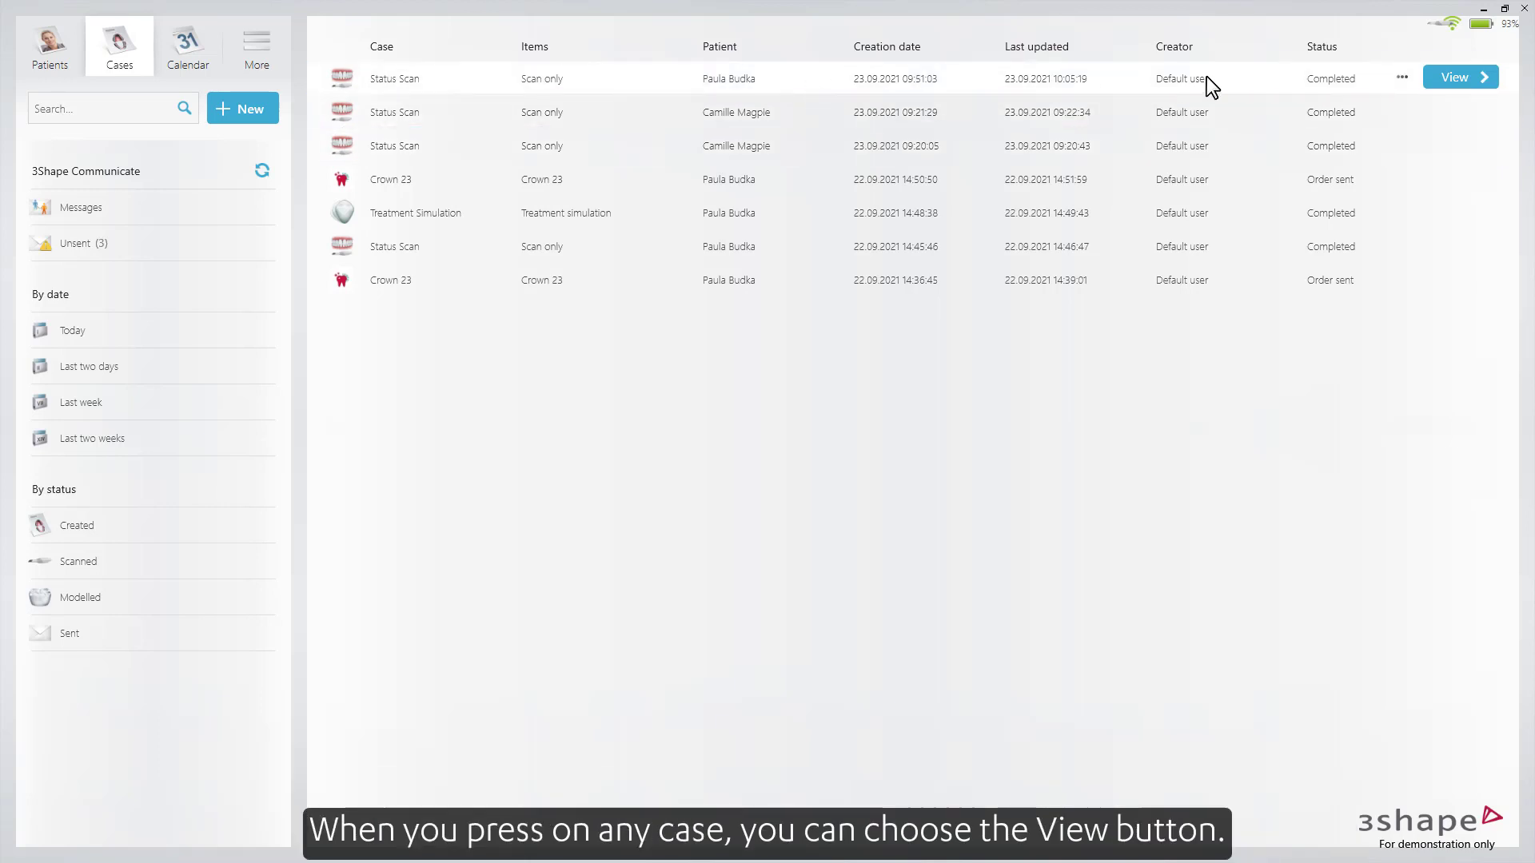
{"action": "left_click", "coordinate": [1433, 80]}
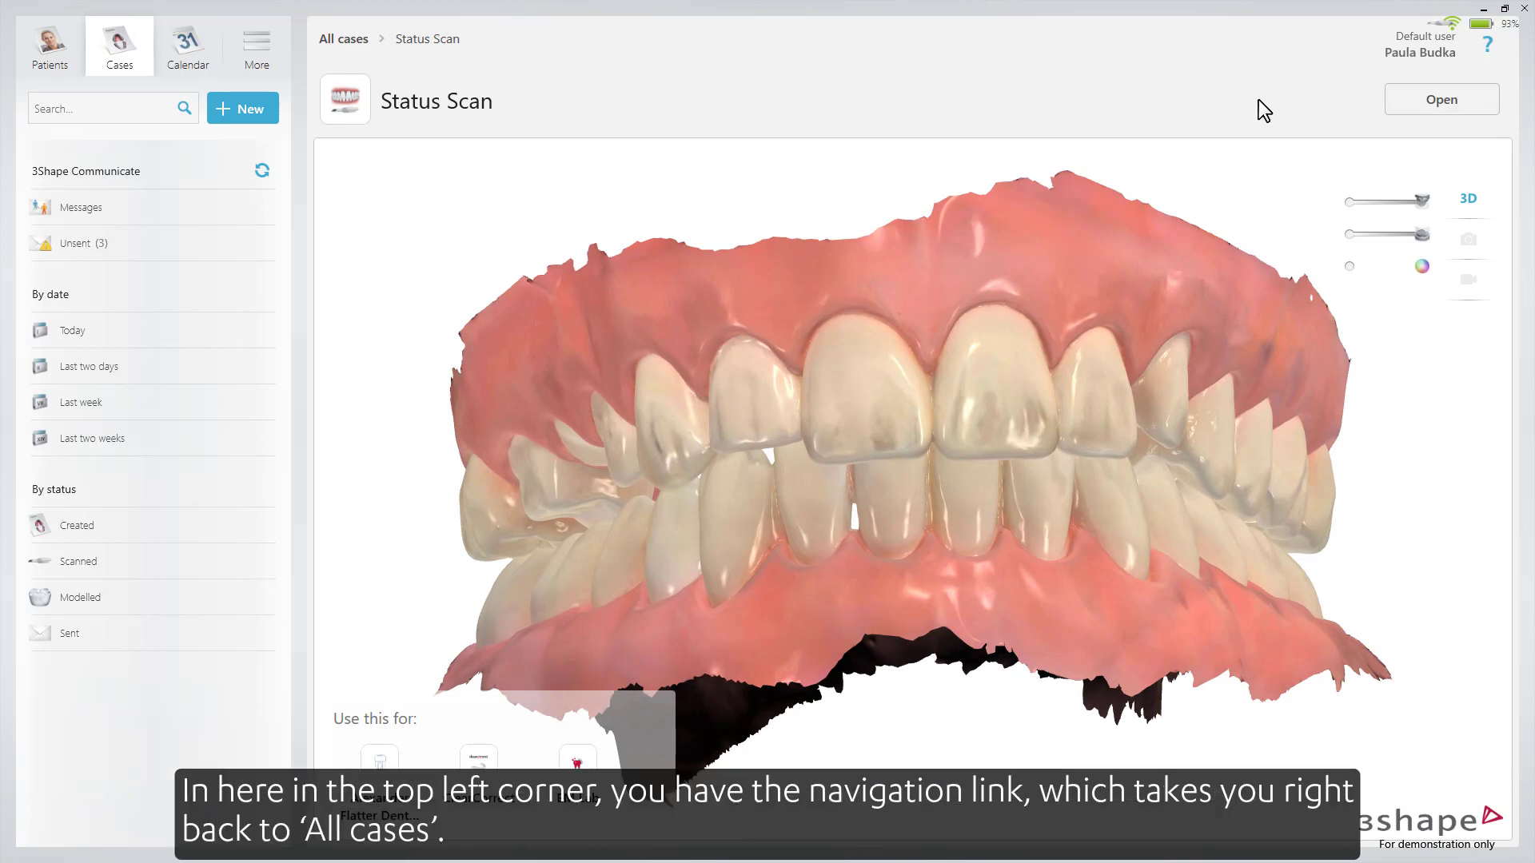
{"action": "left_click", "coordinate": [352, 46]}
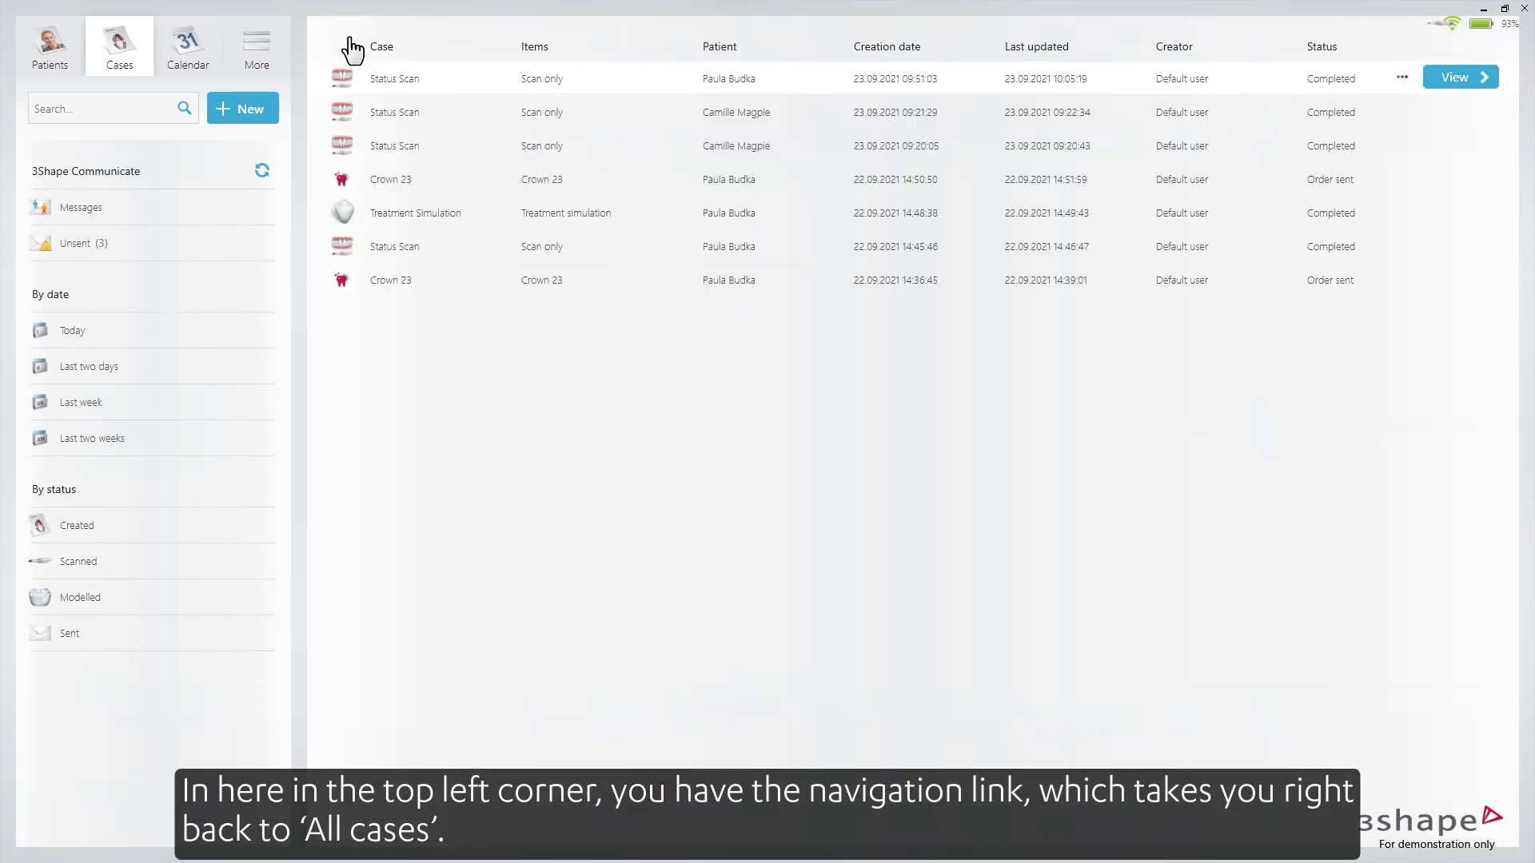